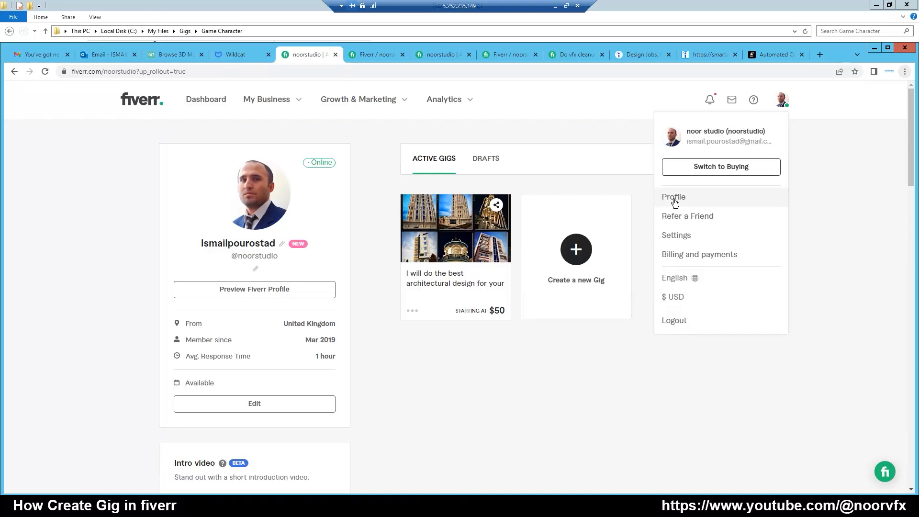
Open the seller profile and start creating a new gig.
{"action": "left_click", "coordinate": [674, 201]}
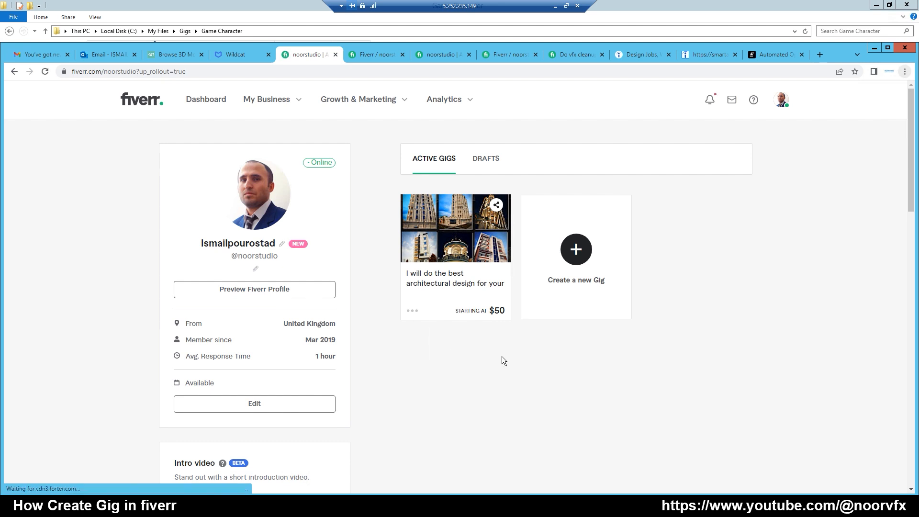
{"action": "left_click", "coordinate": [576, 250]}
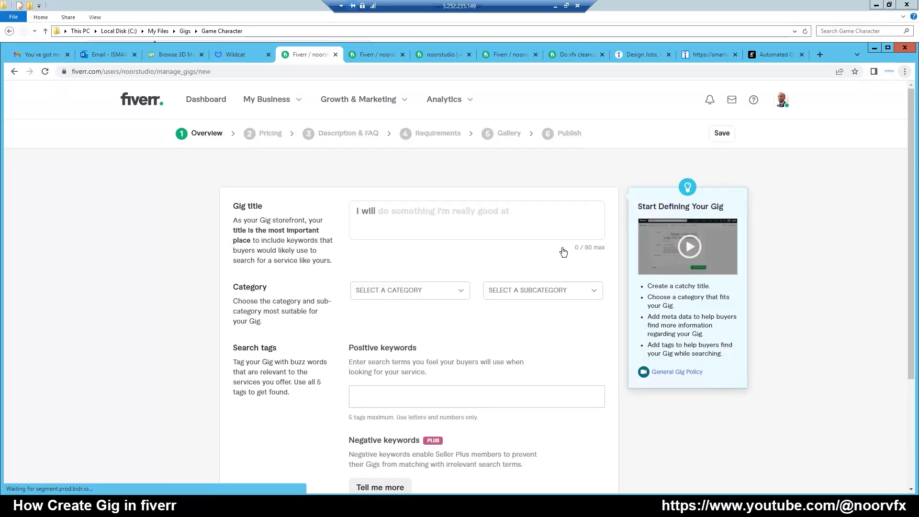
Enter the gig title "do create your 3d characters for animation and game" after "I will".
{"action": "left_click", "coordinate": [378, 210]}
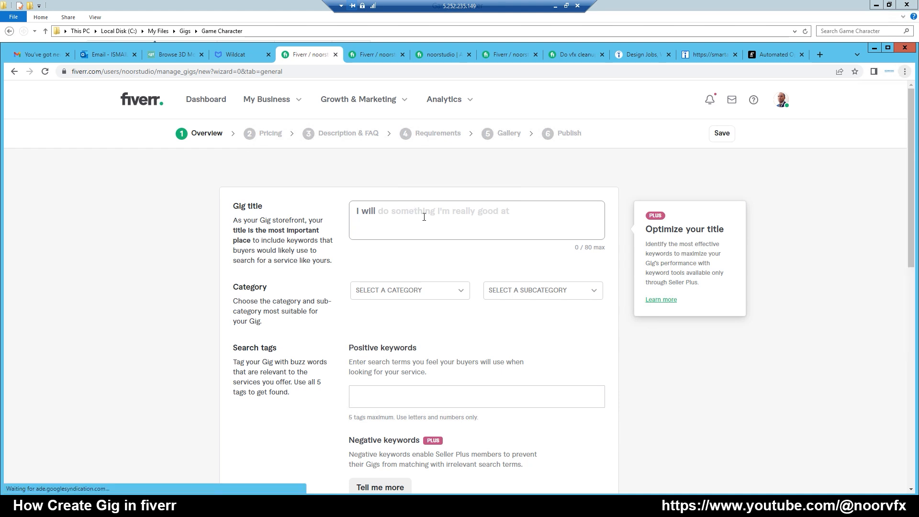
{"action": "left_click", "coordinate": [200, 165]}
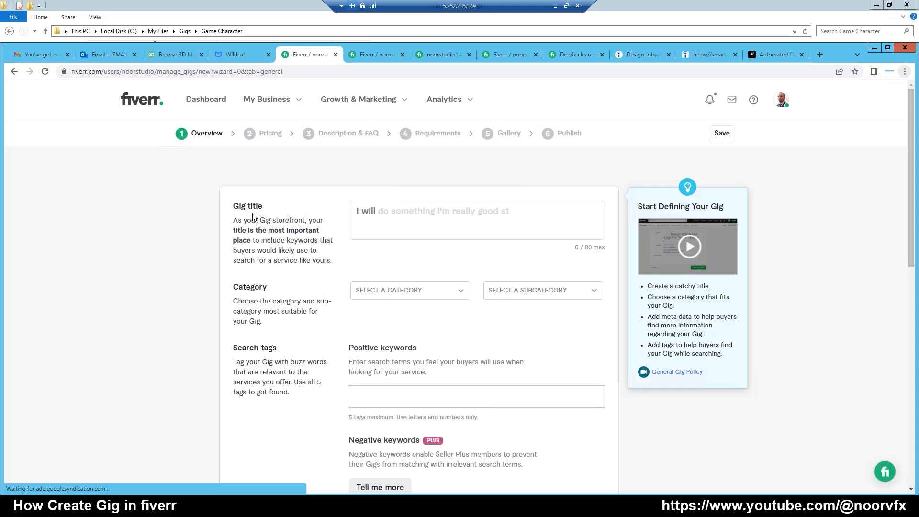
{"action": "left_click", "coordinate": [352, 225]}
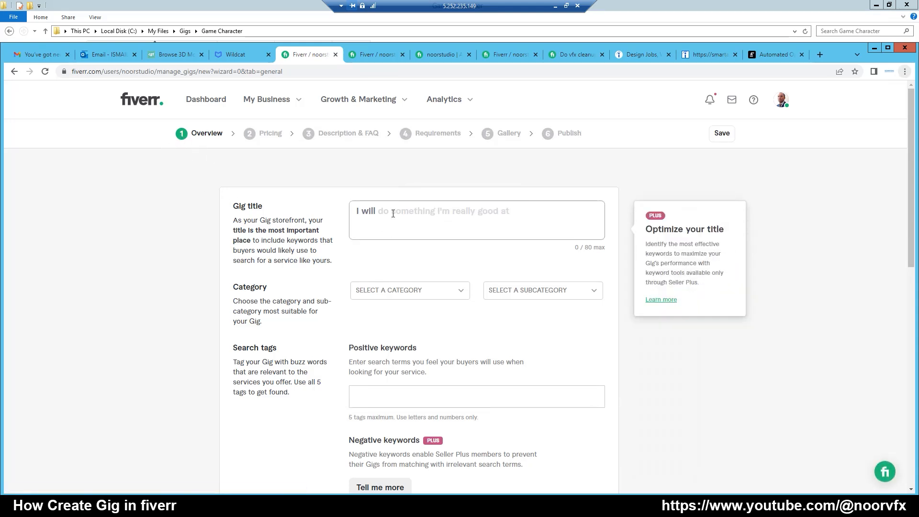
{"action": "type", "text": "do create your 3d characters for animation and game"}
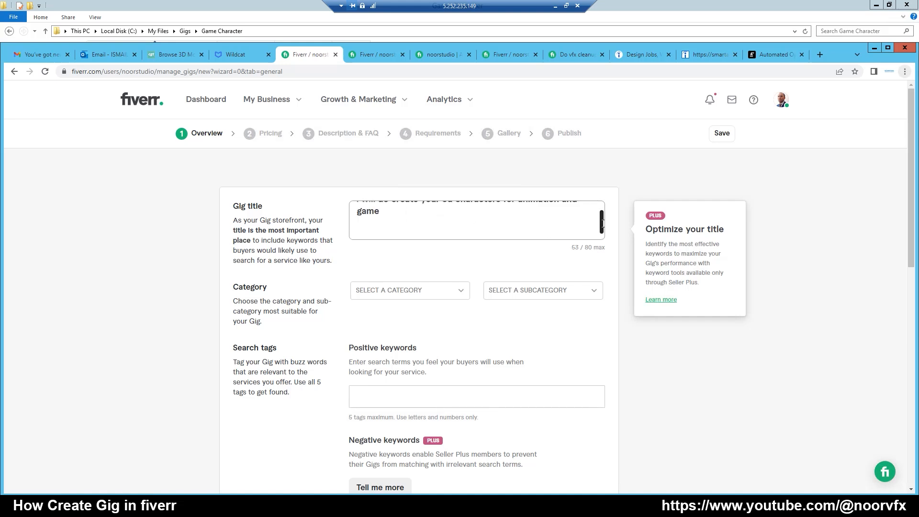
{"action": "left_click_drag", "start_coordinate": [606, 208], "coordinate": [373, 235]}
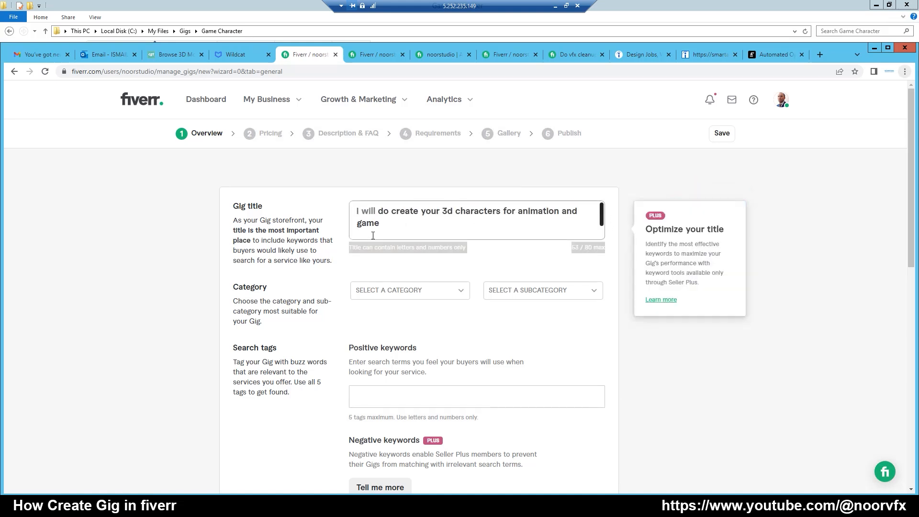
{"action": "left_click", "coordinate": [373, 235]}
{"action": "key", "text": "BackSpace"}
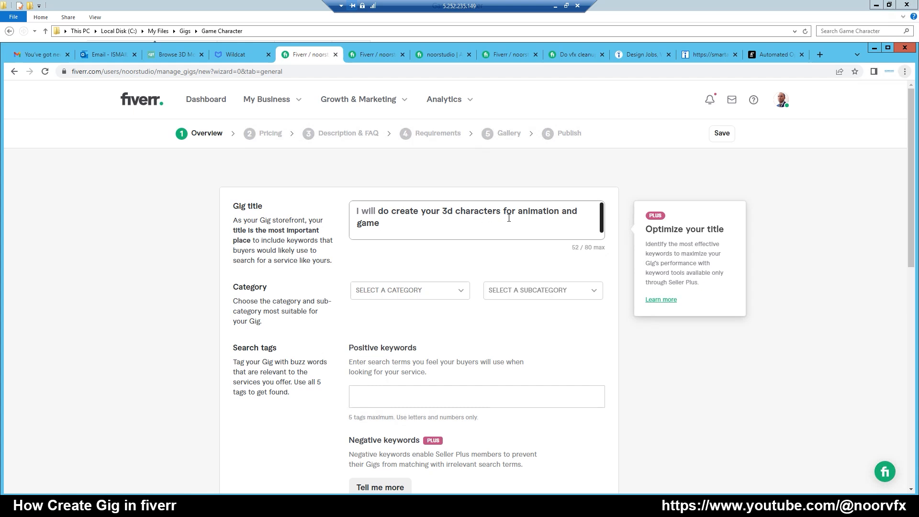
{"action": "left_click", "coordinate": [512, 259]}
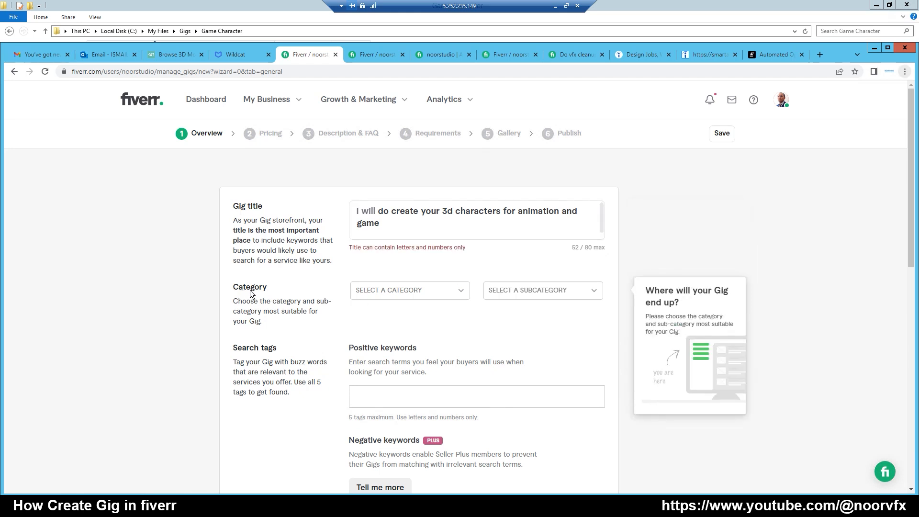
Set the gig's category to Graphics & Design and its subcategory to Character Modeling.
{"action": "left_click", "coordinate": [468, 293]}
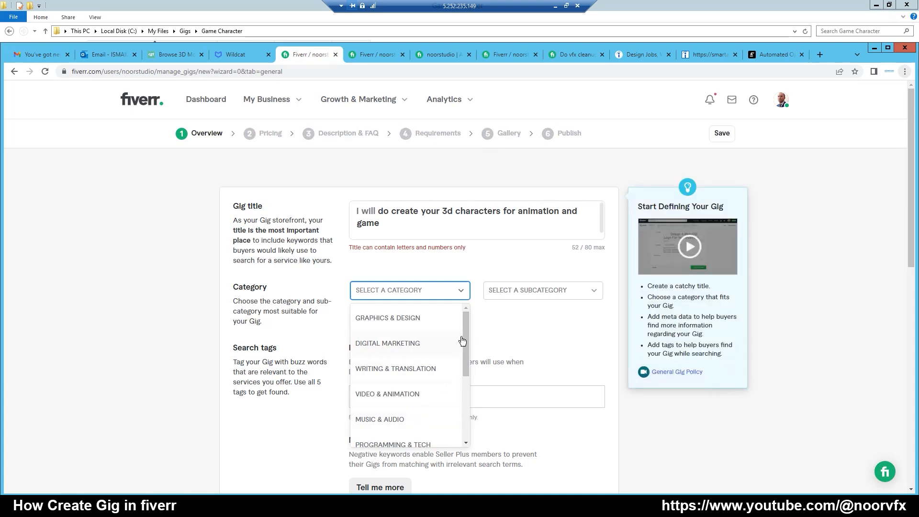
{"action": "left_click_drag", "start_coordinate": [466, 331], "coordinate": [466, 349]}
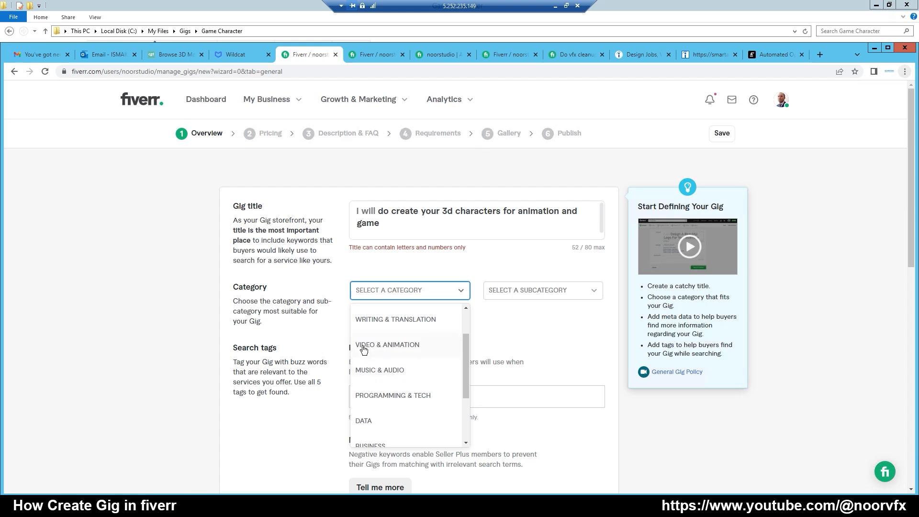
{"action": "left_click_drag", "start_coordinate": [466, 329], "coordinate": [466, 315]}
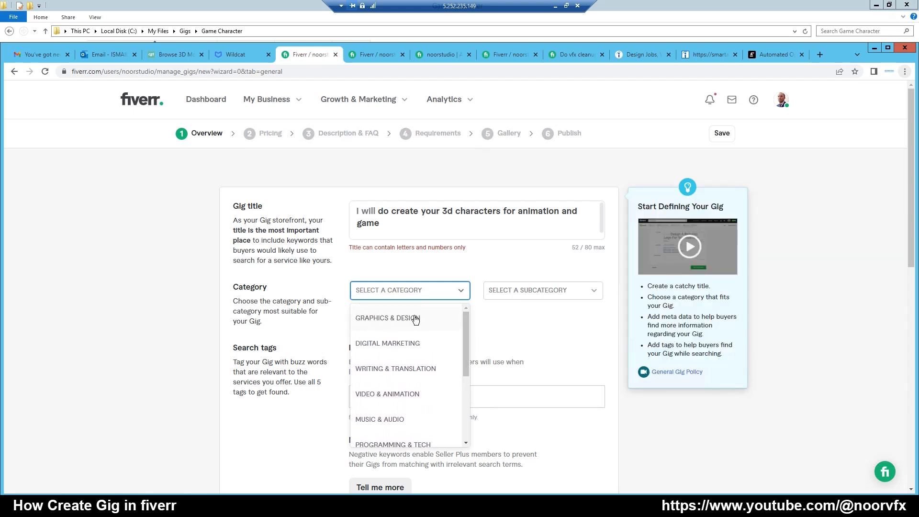
{"action": "left_click", "coordinate": [379, 319]}
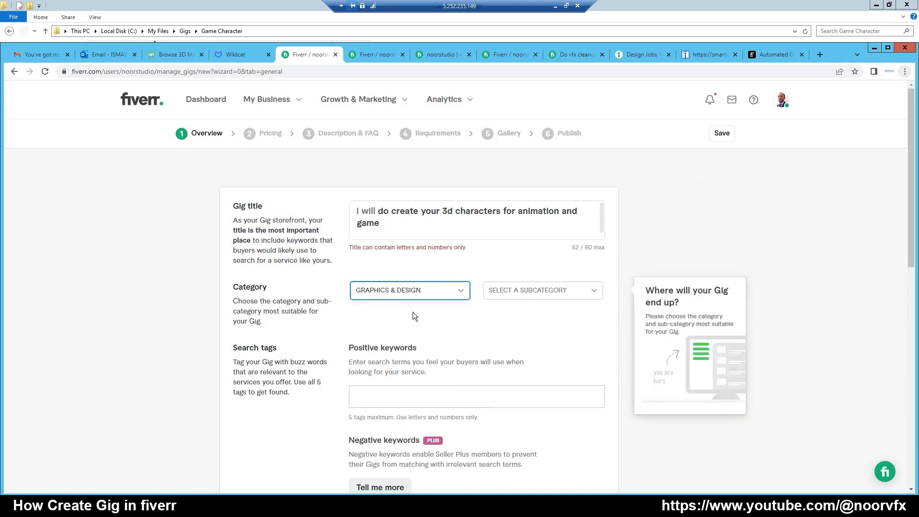
{"action": "left_click", "coordinate": [579, 288]}
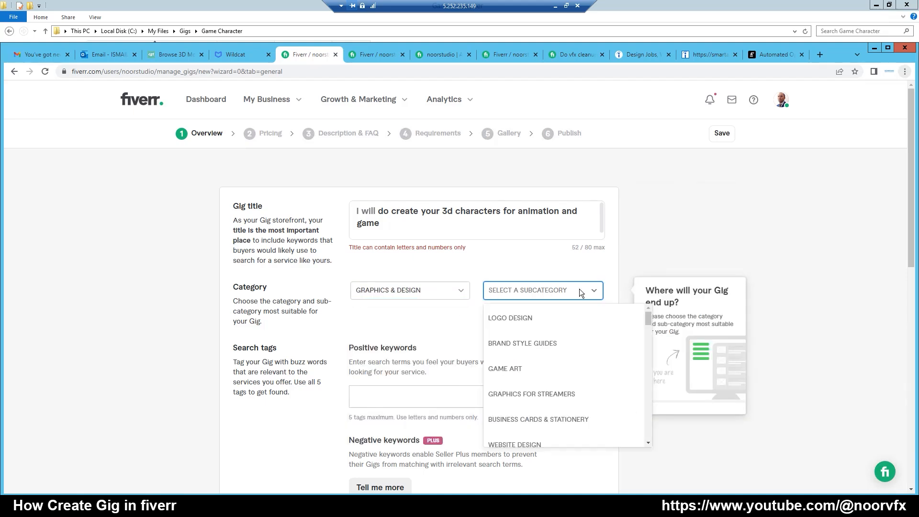
{"action": "left_click_drag", "start_coordinate": [651, 322], "coordinate": [645, 370]}
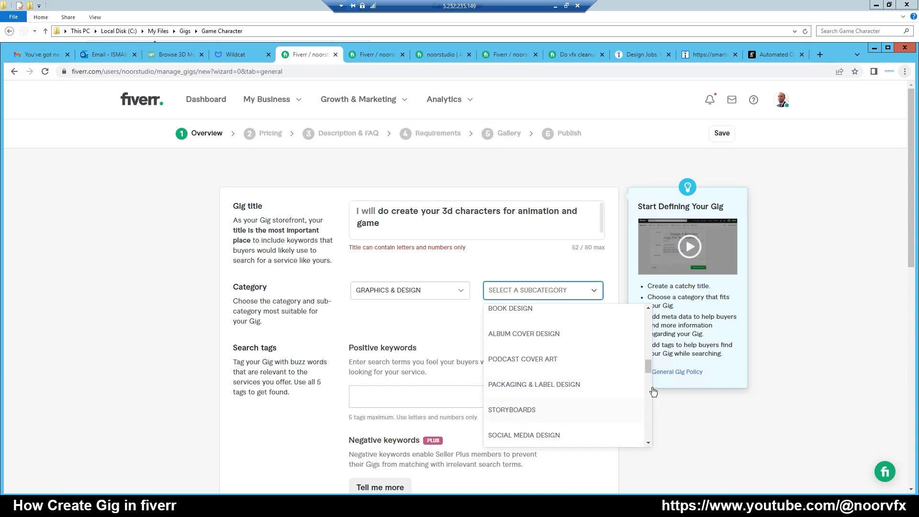
{"action": "left_click_drag", "start_coordinate": [648, 366], "coordinate": [640, 401]}
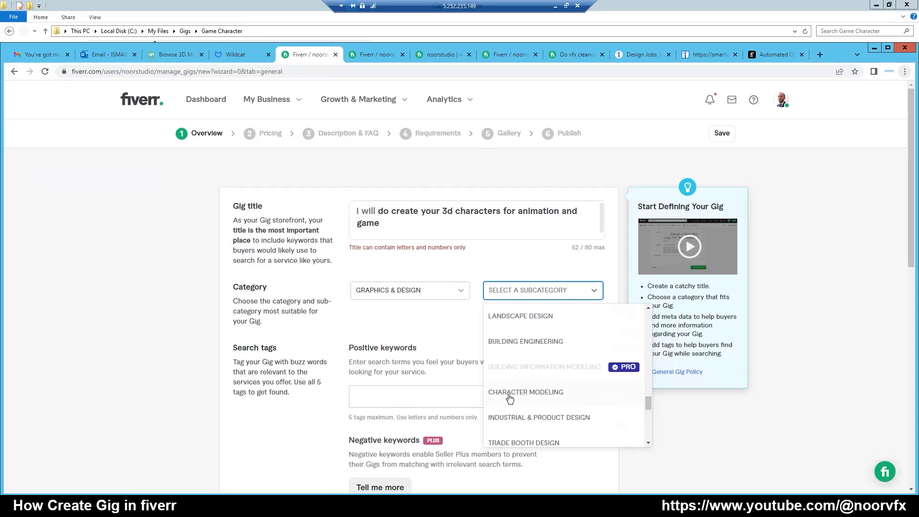
{"action": "left_click", "coordinate": [510, 398]}
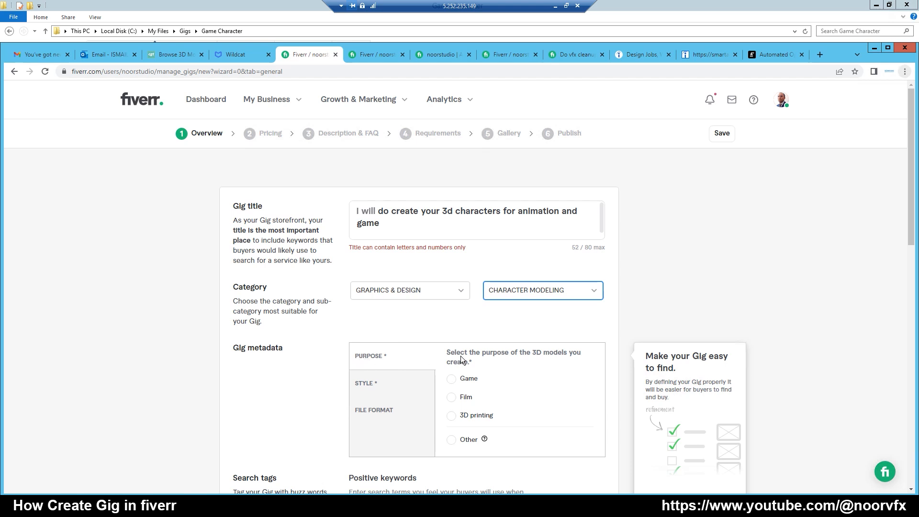
Set the purpose of the 3D models to Other and describe it as "game and animation".
{"action": "left_click", "coordinate": [451, 379]}
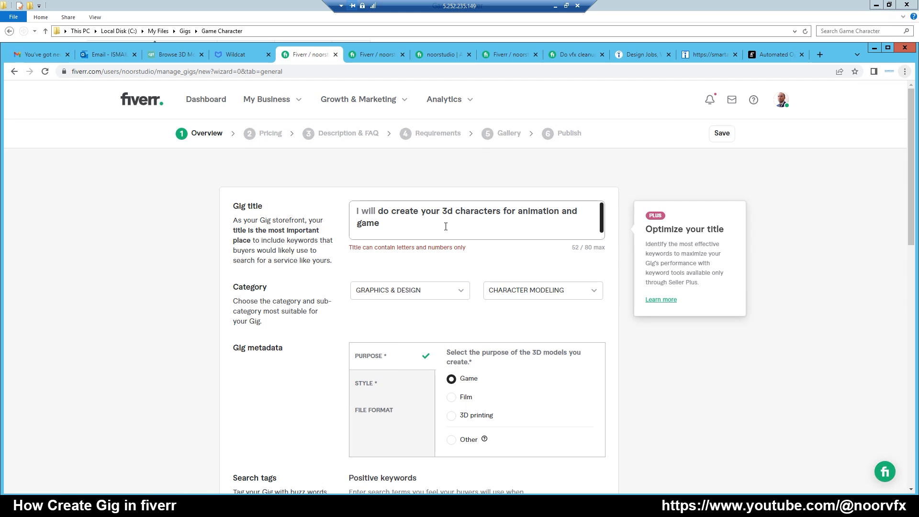
{"action": "left_click", "coordinate": [452, 399]}
{"action": "left_click", "coordinate": [453, 421]}
{"action": "left_click", "coordinate": [451, 439]}
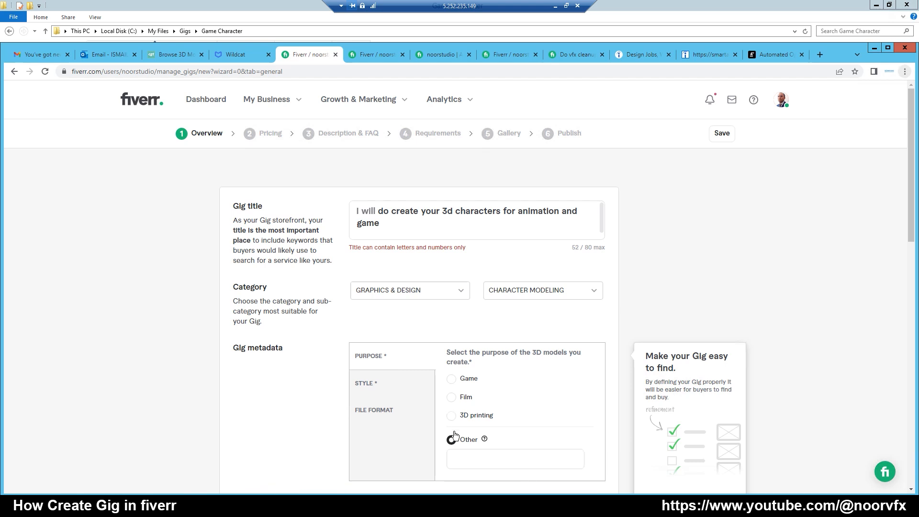
{"action": "scroll", "coordinate": [453, 423], "scroll_direction": "down", "scroll_amount": 1}
{"action": "left_click", "coordinate": [458, 413]}
{"action": "left_click", "coordinate": [458, 413]}
{"action": "type", "text": "game "}
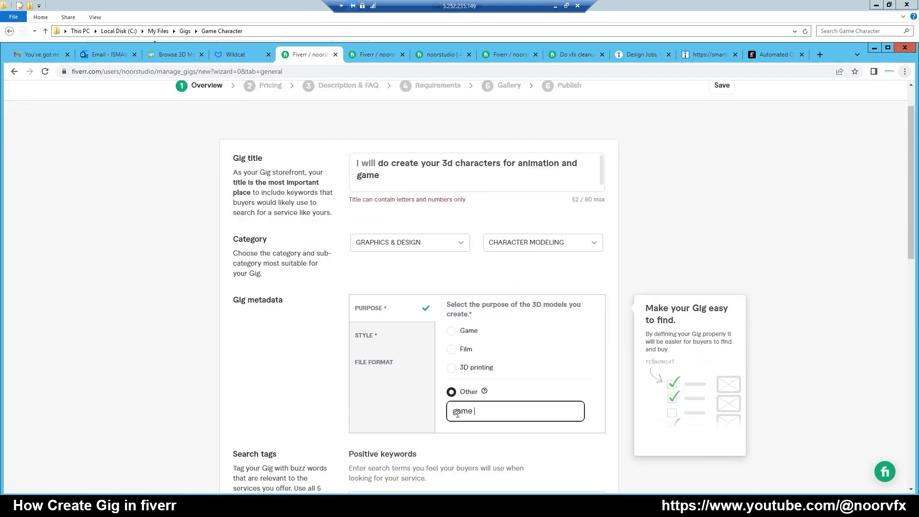
{"action": "type", "text": "and animation"}
Set the model design style to Cartoon and select Blend, FBX, OBJ and STL as the delivery file formats.
{"action": "left_click", "coordinate": [369, 337]}
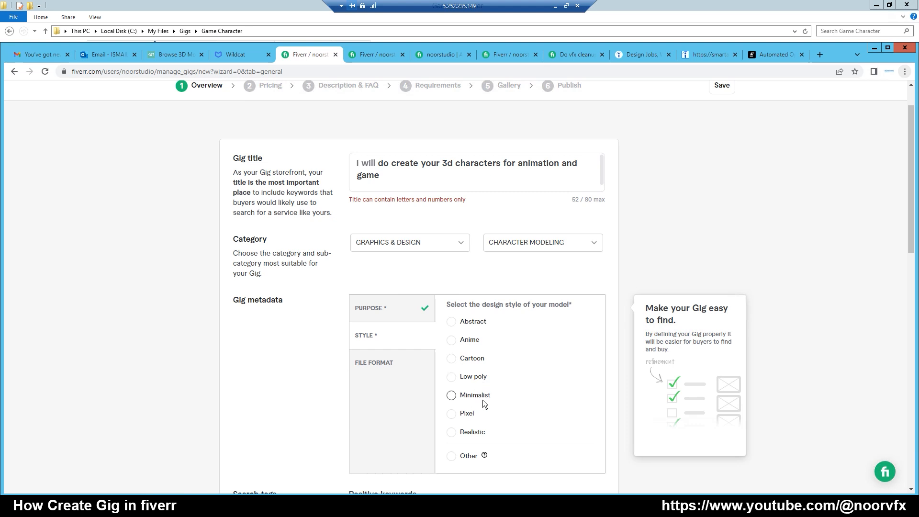
{"action": "left_click", "coordinate": [452, 359]}
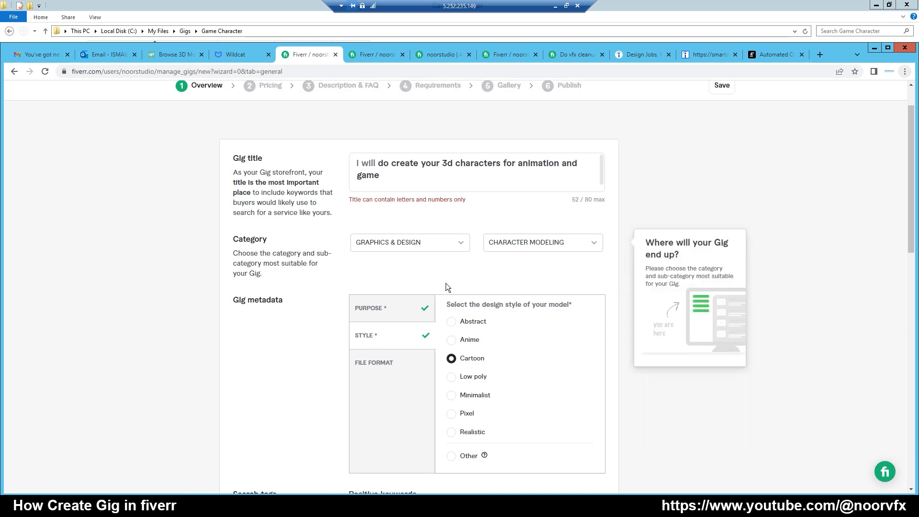
{"action": "scroll", "coordinate": [440, 281], "scroll_direction": "down", "scroll_amount": 1}
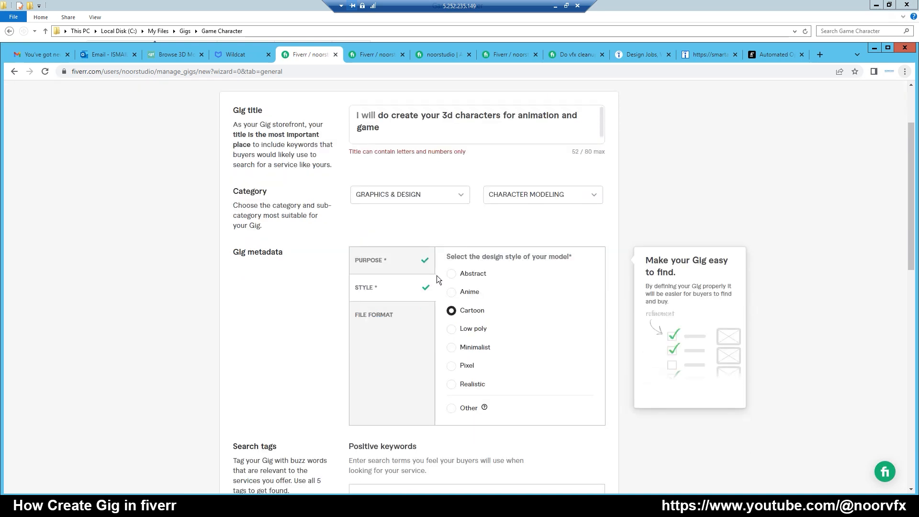
{"action": "left_click", "coordinate": [369, 318]}
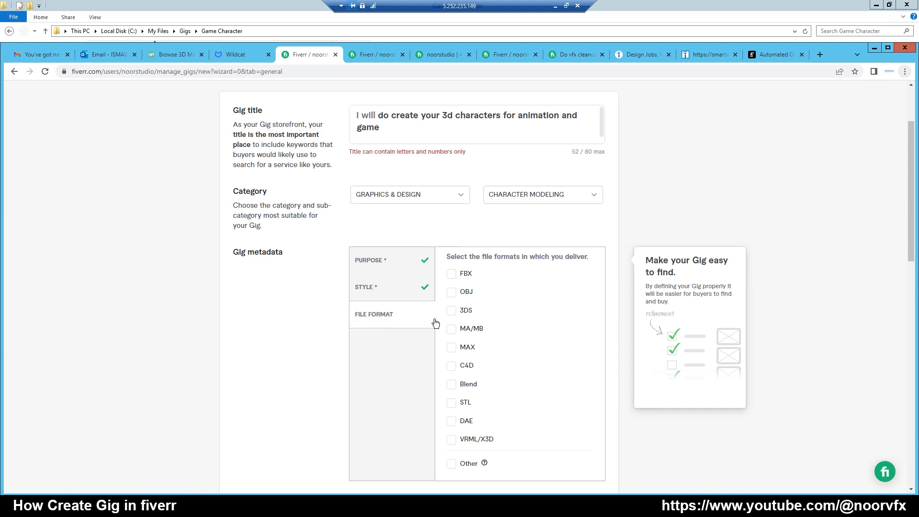
{"action": "left_click", "coordinate": [451, 385]}
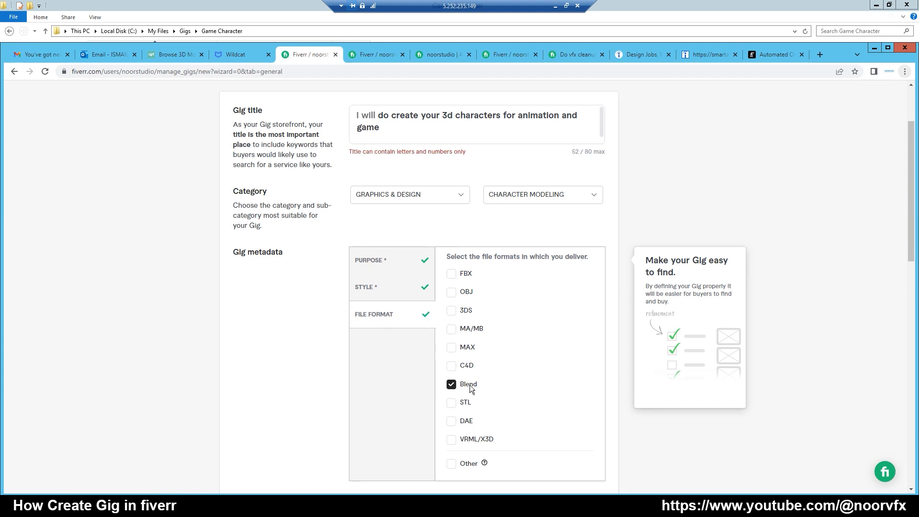
{"action": "left_click", "coordinate": [452, 274]}
{"action": "left_click", "coordinate": [451, 293]}
{"action": "left_click", "coordinate": [454, 405]}
Add "3D animation" and "cartoon character" as positive keywords in the gig's search tags.
{"action": "scroll", "coordinate": [415, 334], "scroll_direction": "down", "scroll_amount": 4}
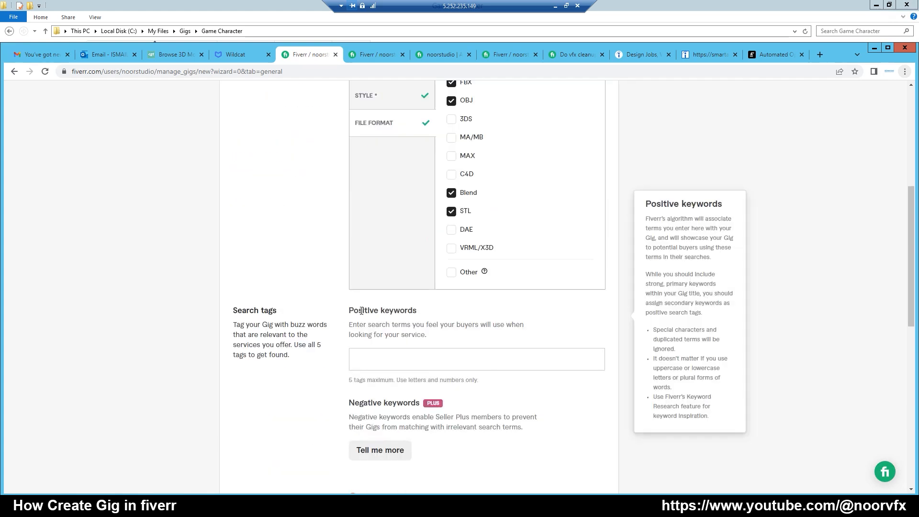
{"action": "left_click", "coordinate": [445, 355]}
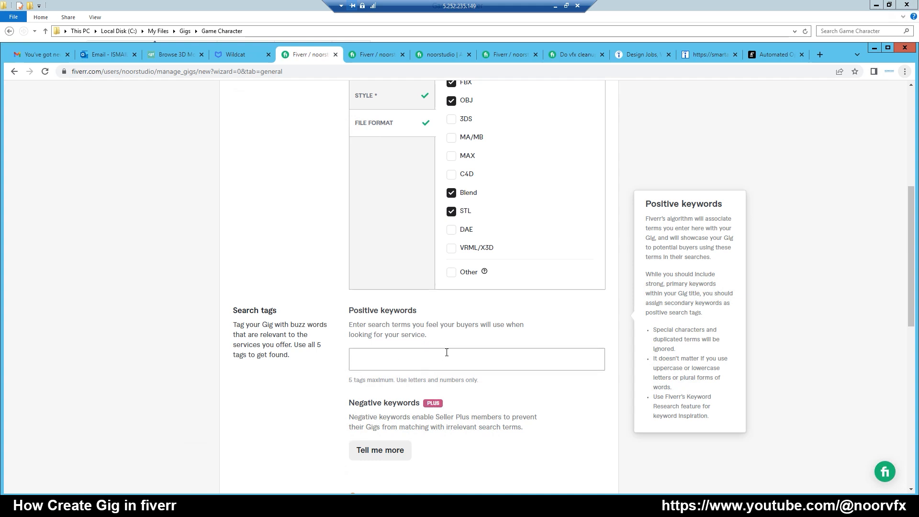
{"action": "type", "text": "3d"}
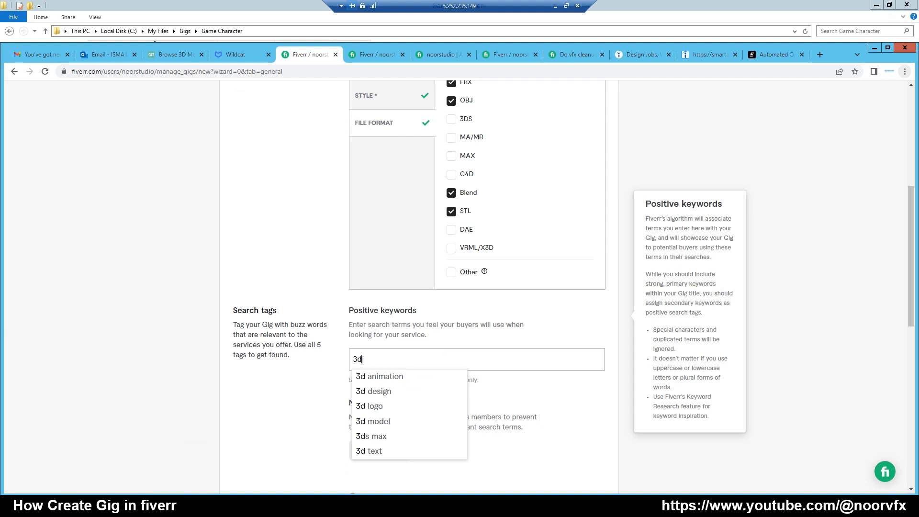
{"action": "left_click", "coordinate": [371, 377]}
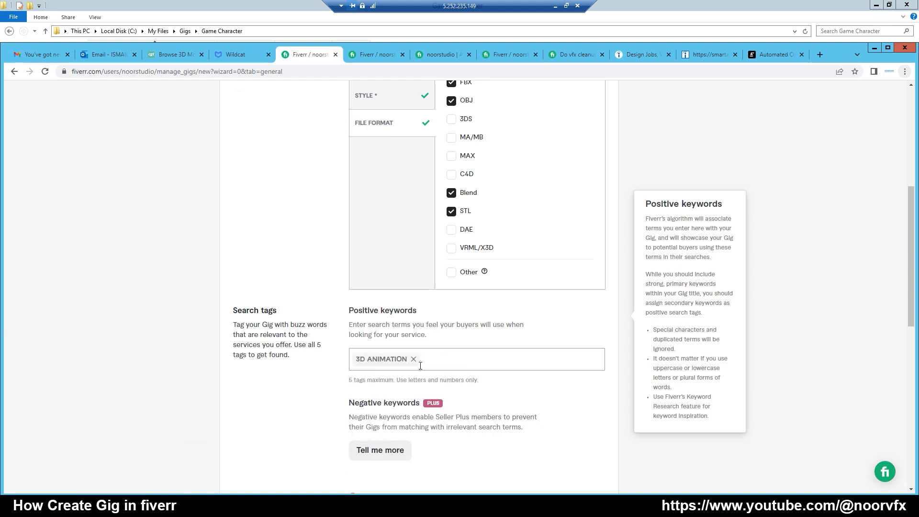
{"action": "type", "text": "charc"}
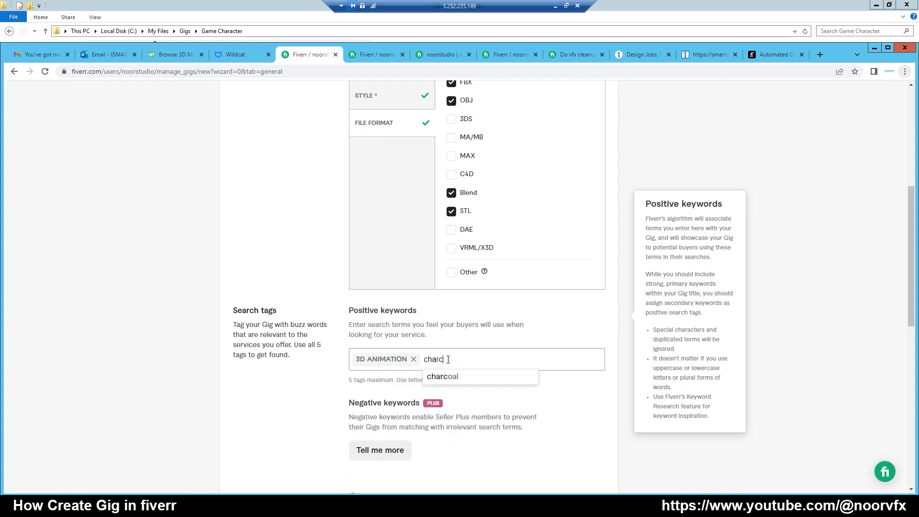
{"action": "key", "text": "BackSpace"}
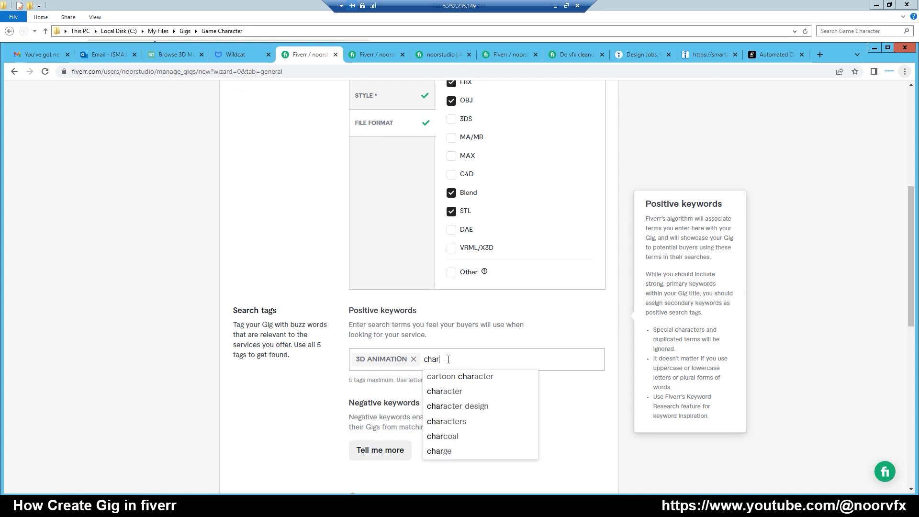
{"action": "left_click", "coordinate": [459, 377]}
Add "character design", "3D model" and a second "3D animation" tag to the gig's positive keywords.
{"action": "type", "text": "ch"}
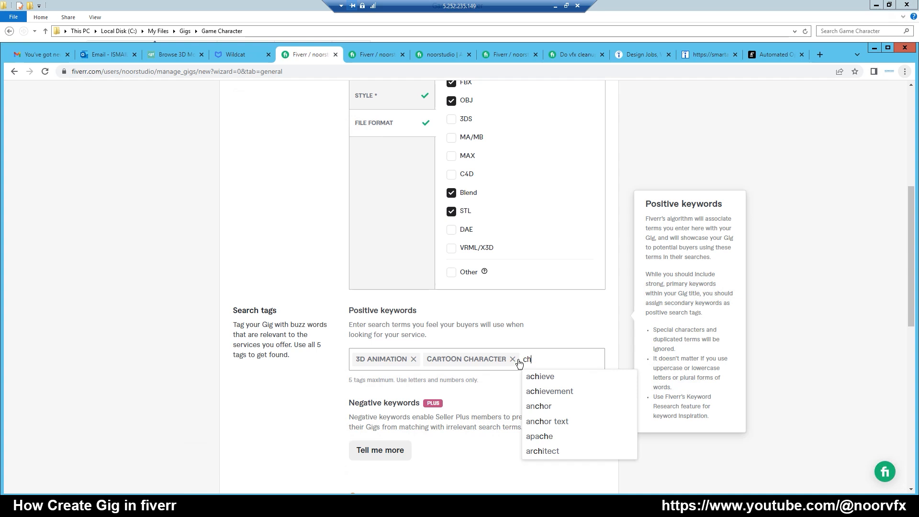
{"action": "type", "text": "arac"}
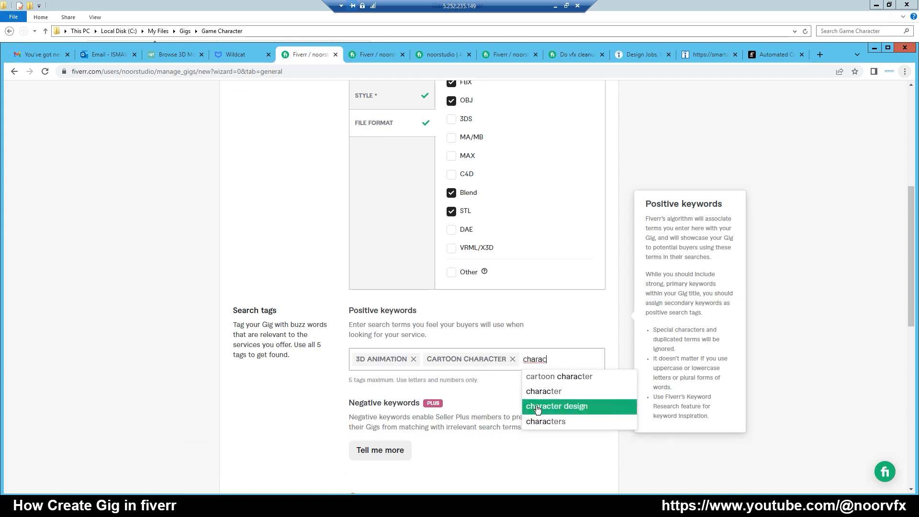
{"action": "left_click", "coordinate": [541, 406]}
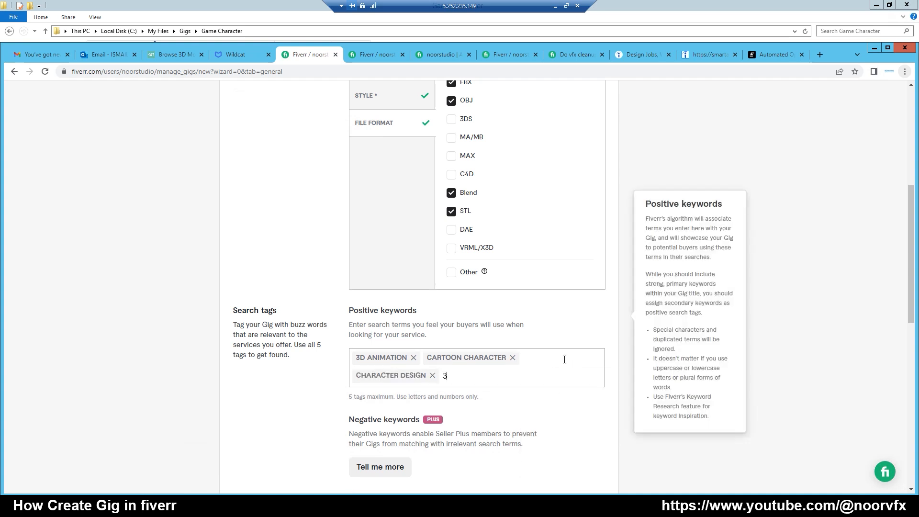
{"action": "type", "text": "3d"}
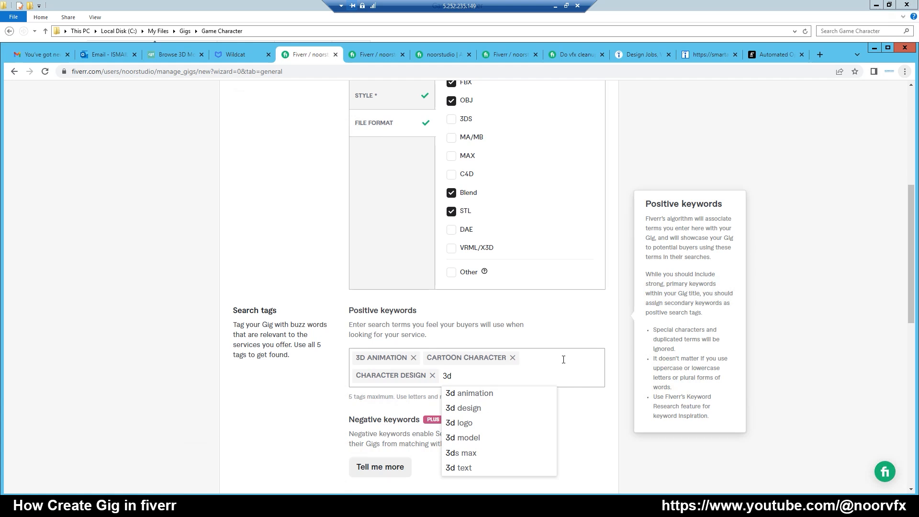
{"action": "left_click", "coordinate": [516, 437]}
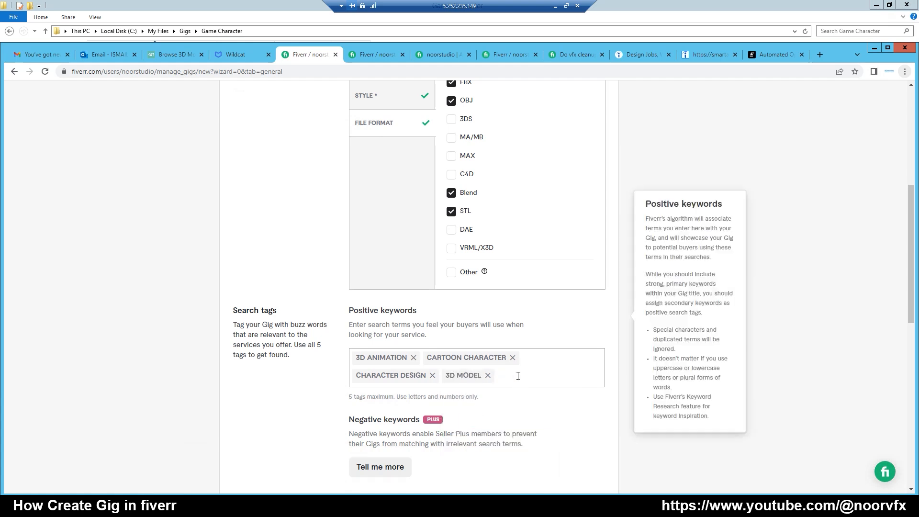
{"action": "type", "text": "3d"}
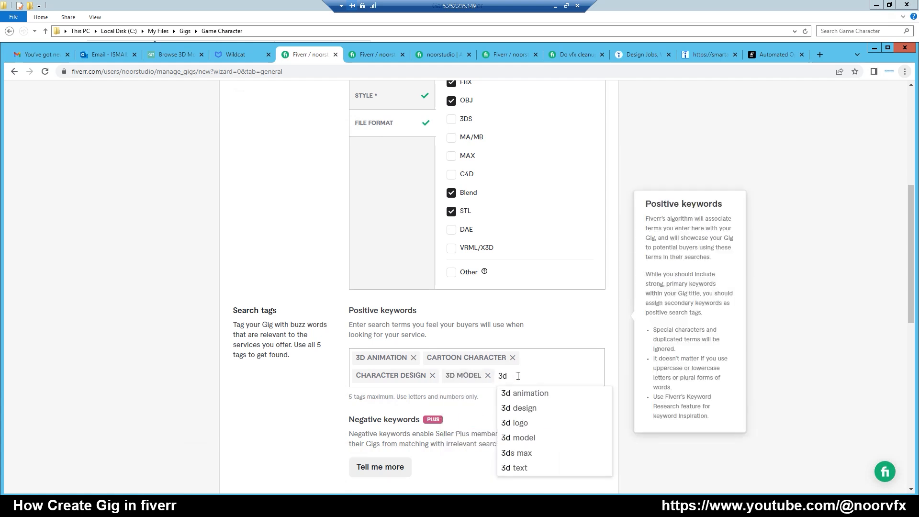
{"action": "left_click", "coordinate": [514, 392]}
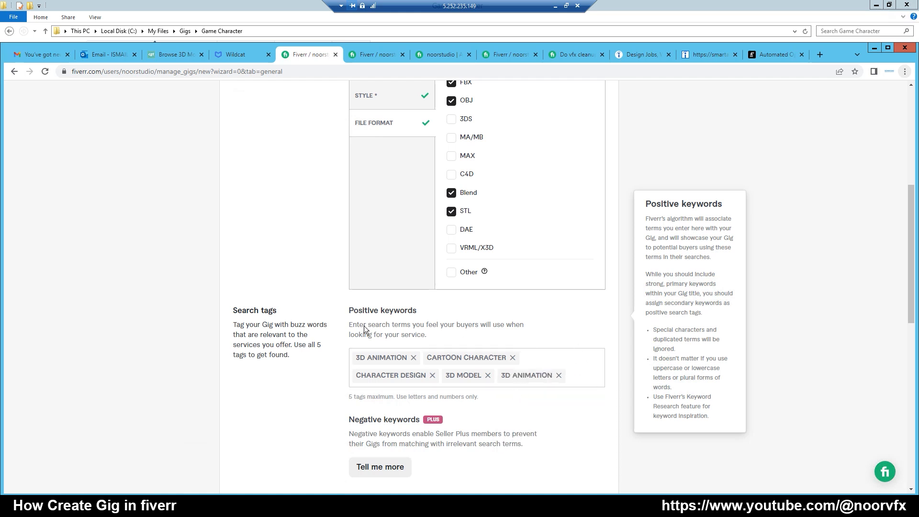
Save the overview details, continue to pricing and create the three packages Basic, Standard and Premium.
{"action": "scroll", "coordinate": [305, 358], "scroll_direction": "down", "scroll_amount": 2}
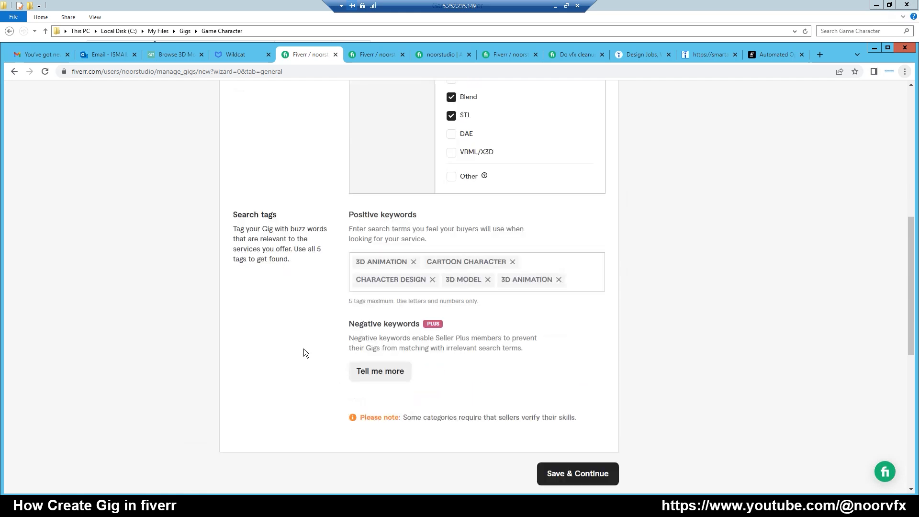
{"action": "scroll", "coordinate": [306, 347], "scroll_direction": "down", "scroll_amount": 1}
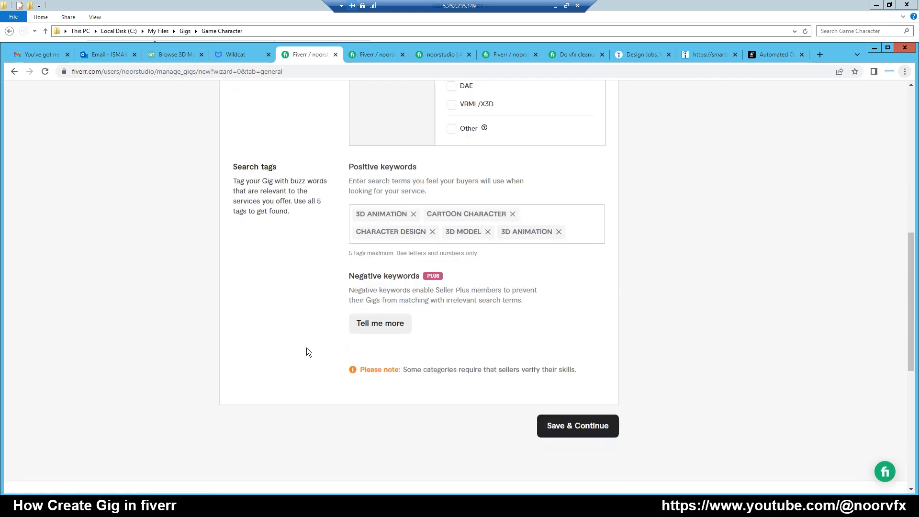
{"action": "left_click", "coordinate": [577, 429]}
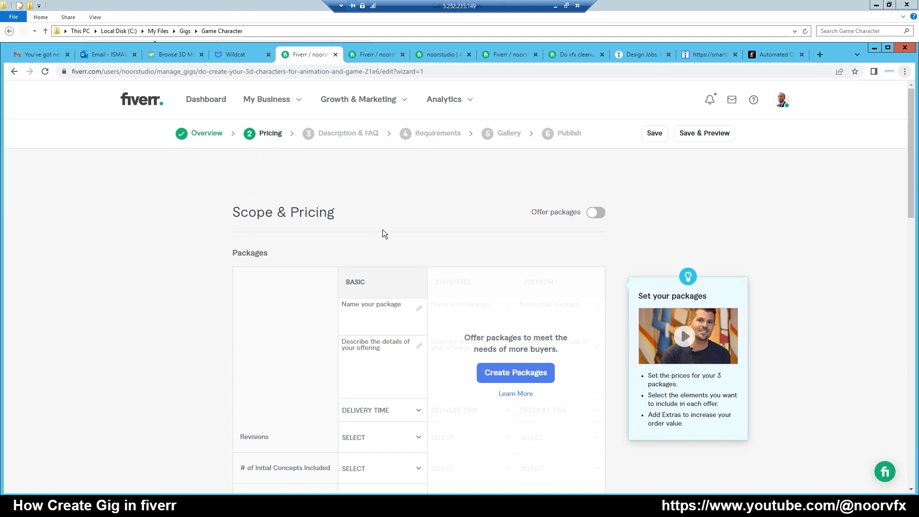
{"action": "left_click_drag", "start_coordinate": [912, 154], "coordinate": [913, 194]}
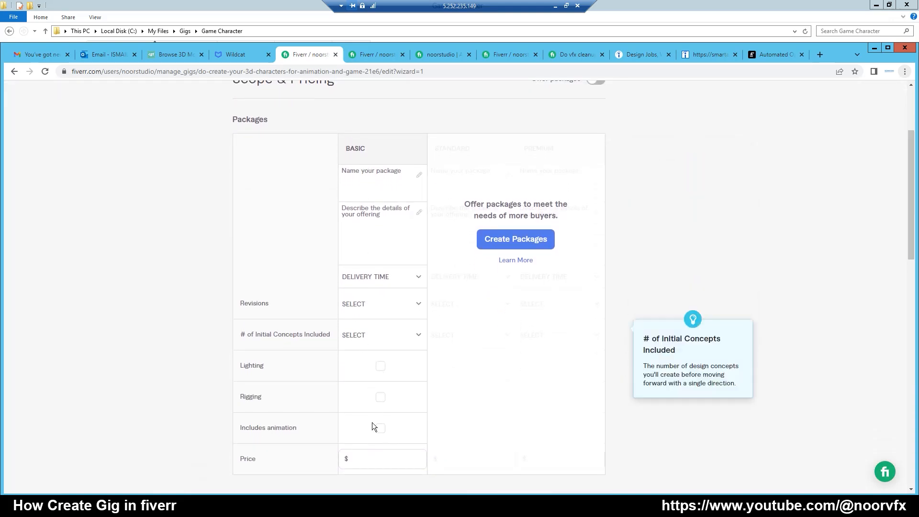
{"action": "left_click", "coordinate": [511, 244]}
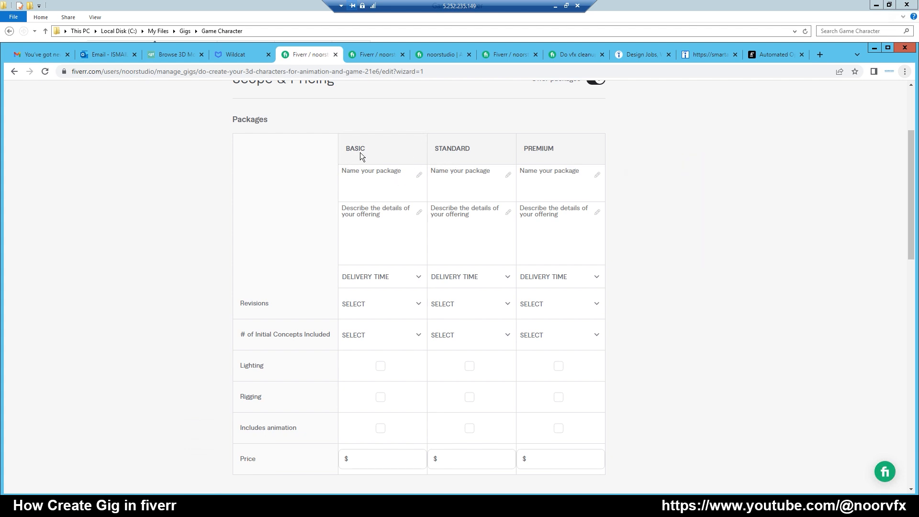
Name the Basic package "Basic charactes".
{"action": "left_click", "coordinate": [358, 171]}
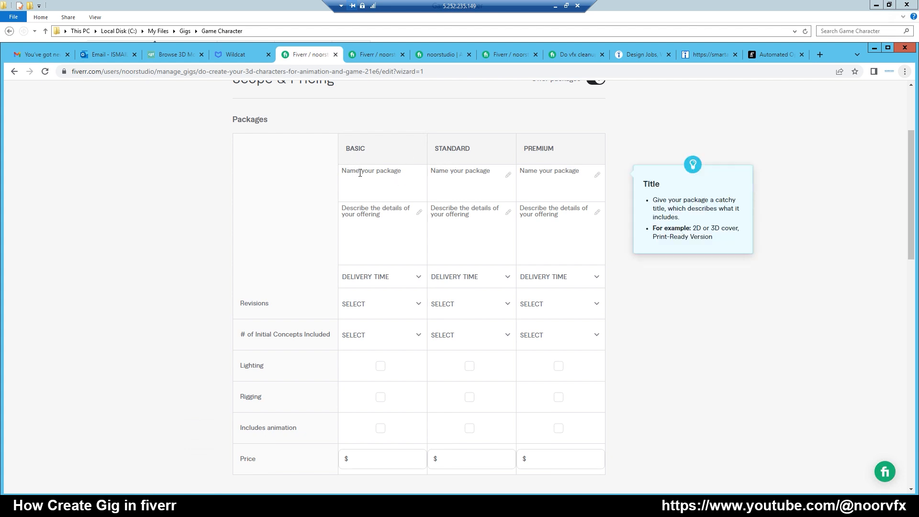
{"action": "type", "text": "Basic character"}
{"action": "key", "text": "BackSpace"}
{"action": "type", "text": "s"}
Name the Standard package "Standard charactes", reusing the Basic package's name, and the Premium package "Peremium character".
{"action": "left_click_drag", "start_coordinate": [411, 175], "coordinate": [328, 172]}
{"action": "key", "text": "ctrl+c"}
{"action": "left_click", "coordinate": [473, 168]}
{"action": "key", "text": "ctrl+v"}
{"action": "left_click_drag", "start_coordinate": [447, 170], "coordinate": [428, 169]}
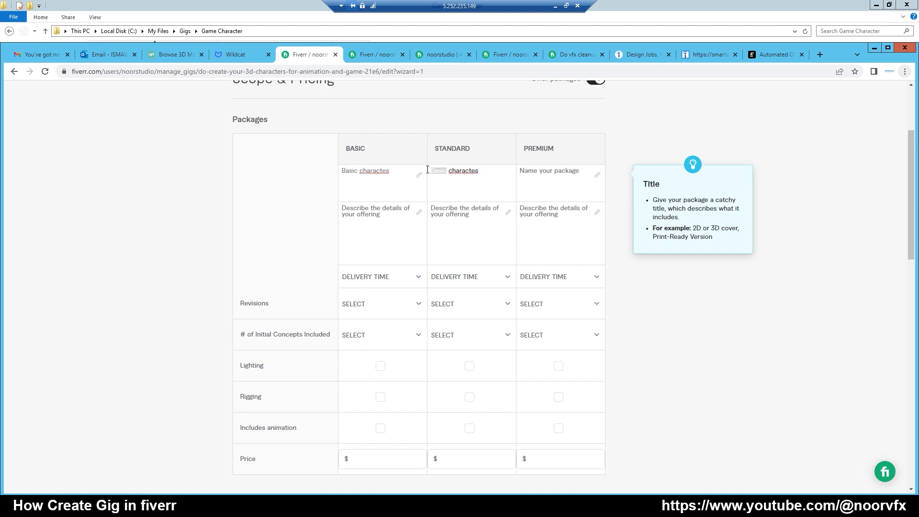
{"action": "type", "text": "Standard"}
{"action": "left_click", "coordinate": [529, 171]}
{"action": "type", "text": "Peremiu"}
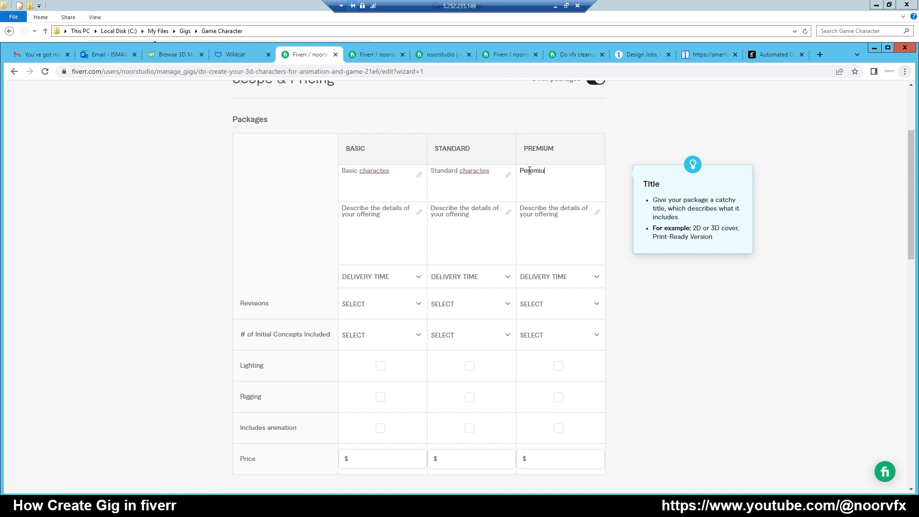
{"action": "type", "text": "m character"}
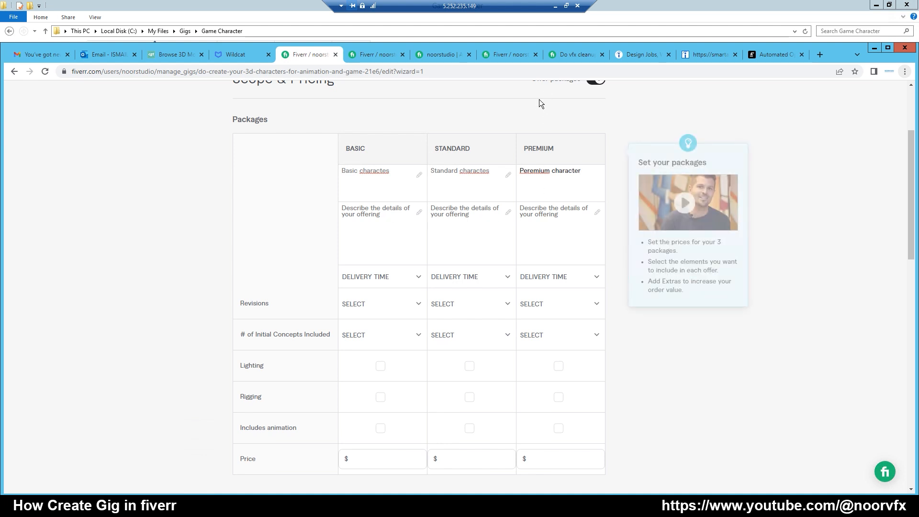
Describe Basic as "Making a simple 3D character with texture and UV" and Standard as "Making a very good 3D character with texture and UV with good details".
{"action": "left_click", "coordinate": [379, 214]}
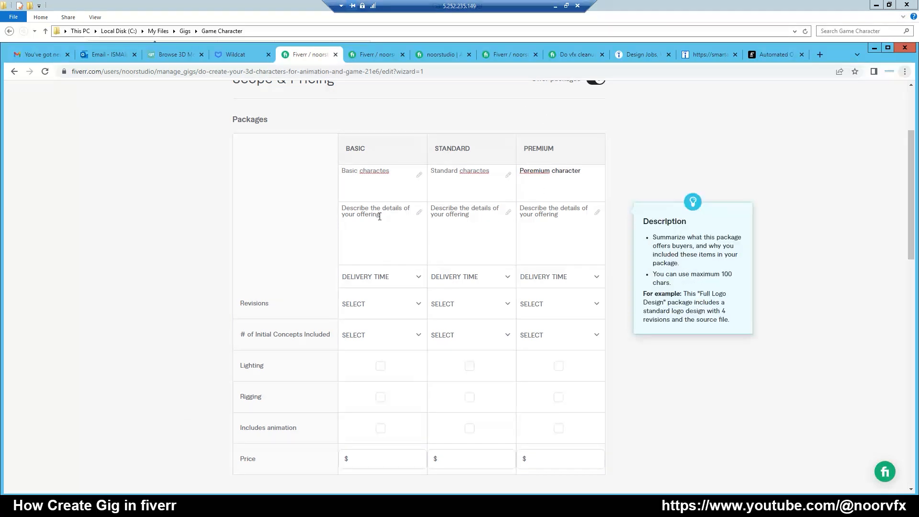
{"action": "type", "text": "Making a simple 3D character with texture and UV"}
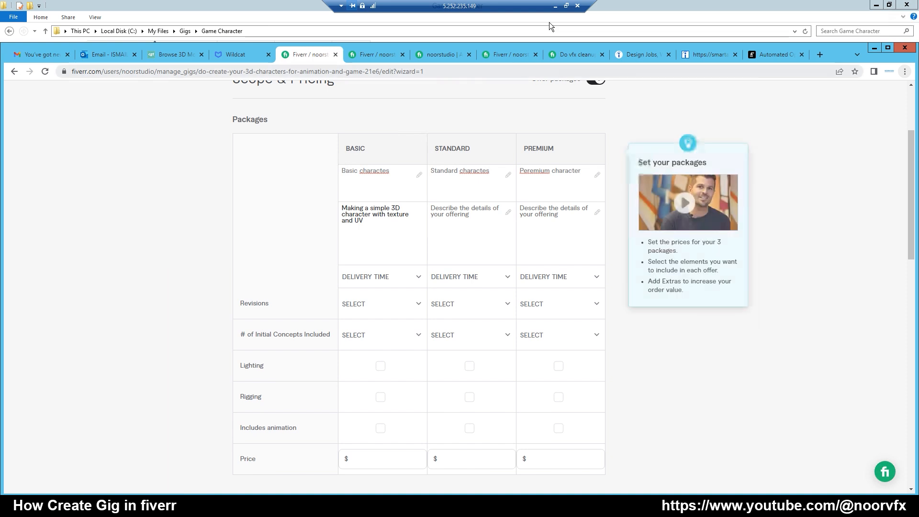
{"action": "left_click", "coordinate": [452, 216]}
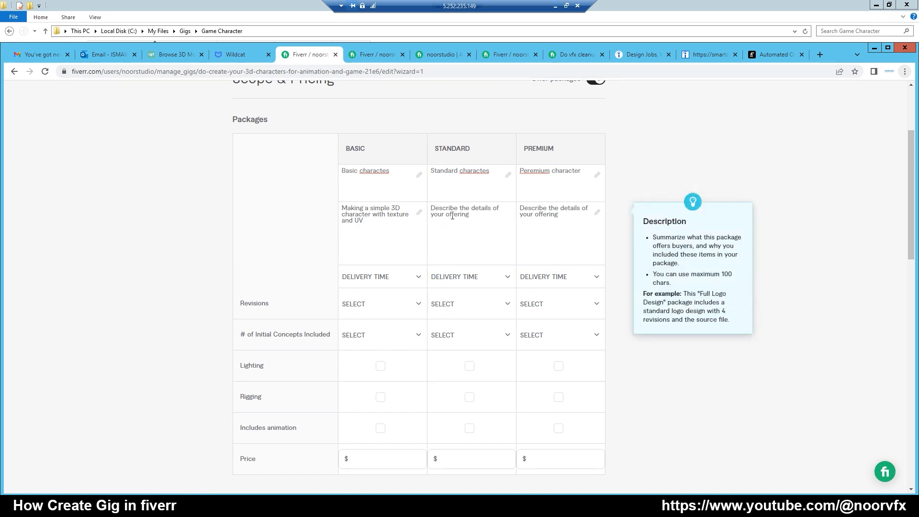
{"action": "type", "text": "Making a very good 3D character with texture and UV with good details"}
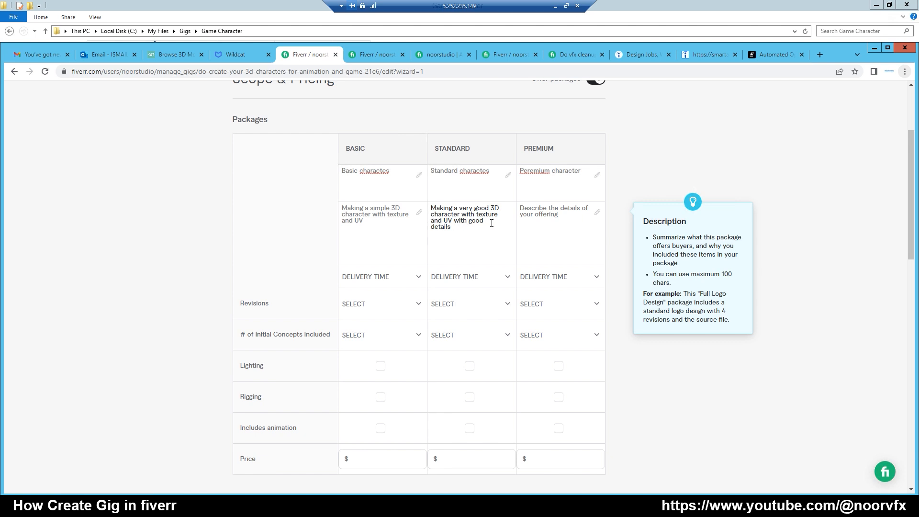
Describe the Premium package as "Making a very high quality 3D character with texture and UV with best shading for Zoom shoot and pro".
{"action": "left_click", "coordinate": [554, 215]}
{"action": "type", "text": "Making a very high quality 3D character with texture and UV with best shading for Zoom shoot and pro"}
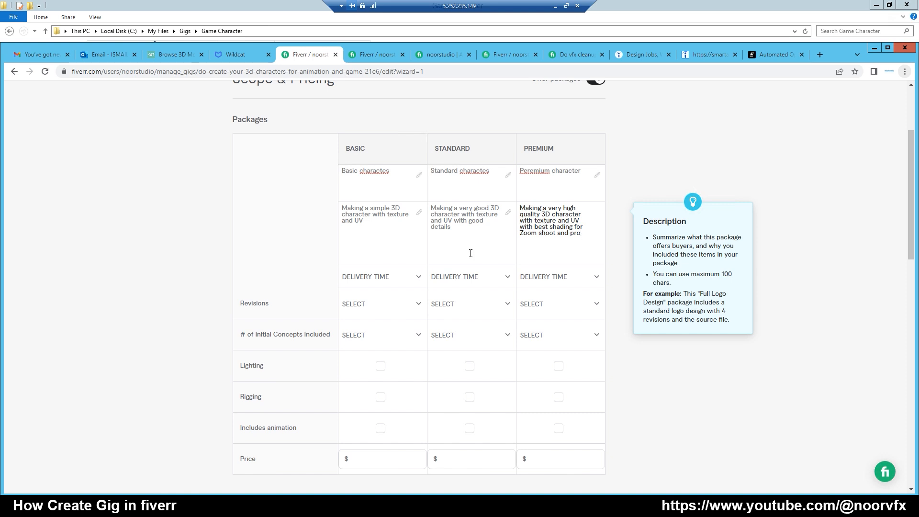
Set the delivery time to 3 days for Basic, 4 days for Standard and 5 days for Premium.
{"action": "left_click", "coordinate": [417, 282]}
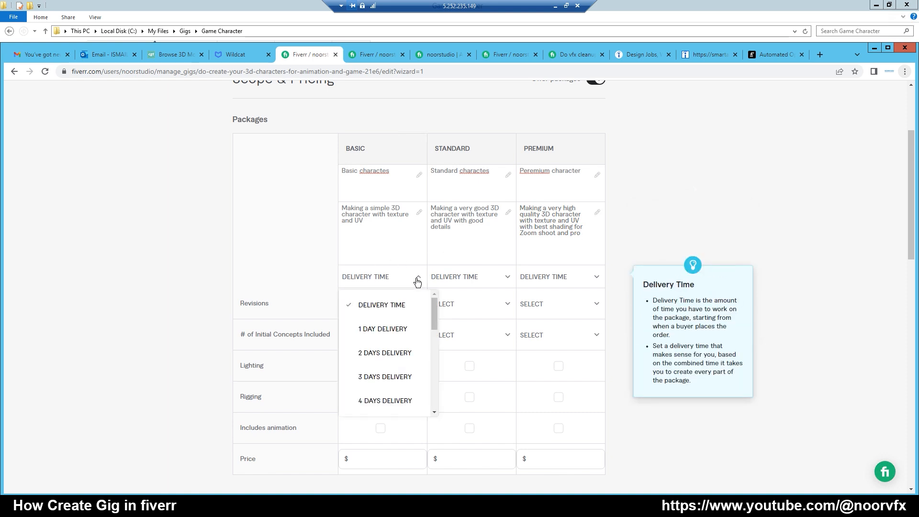
{"action": "left_click", "coordinate": [364, 377]}
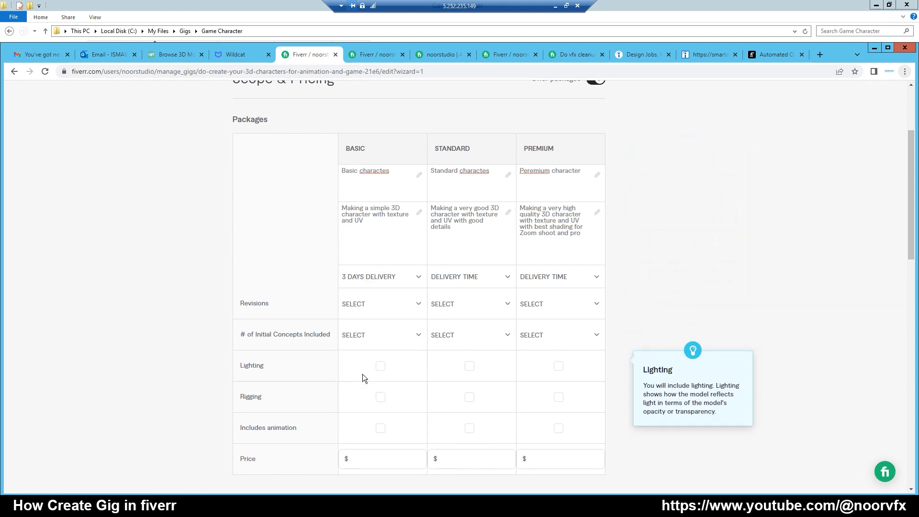
{"action": "left_click", "coordinate": [477, 280]}
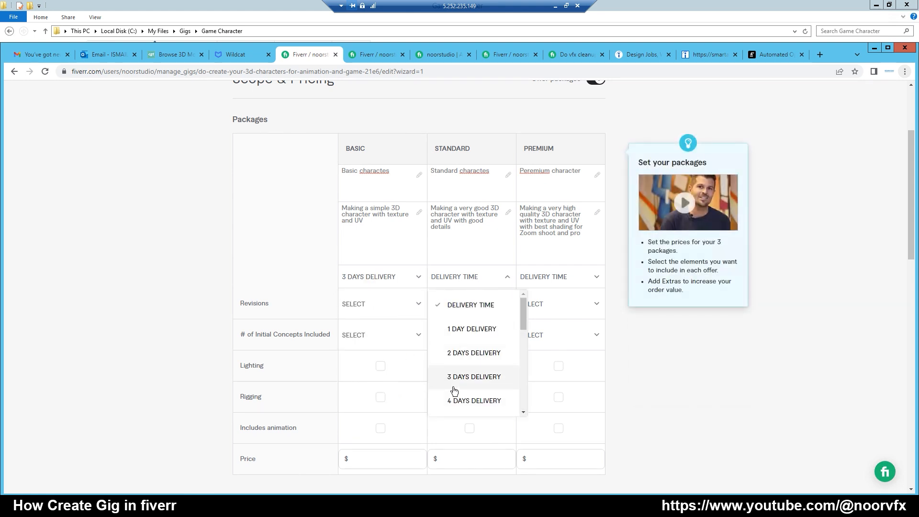
{"action": "scroll", "coordinate": [454, 381], "scroll_direction": "down", "scroll_amount": 1}
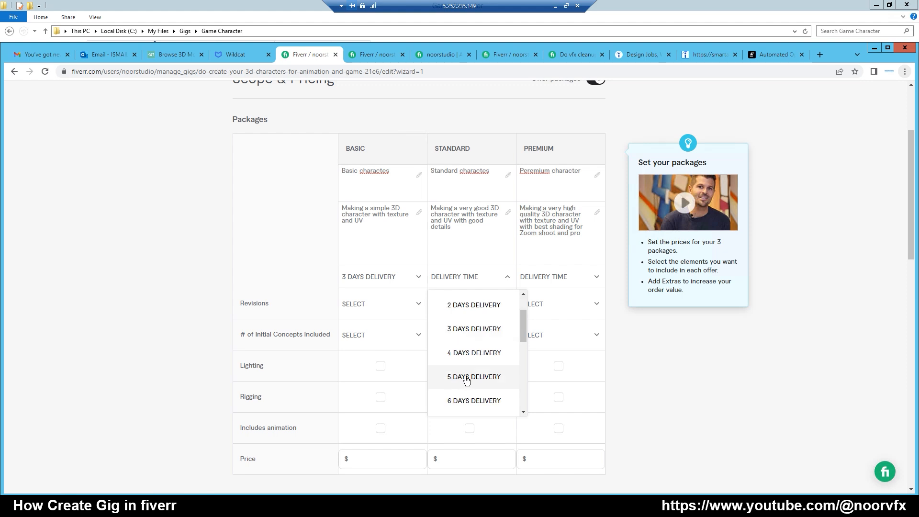
{"action": "left_click", "coordinate": [459, 354]}
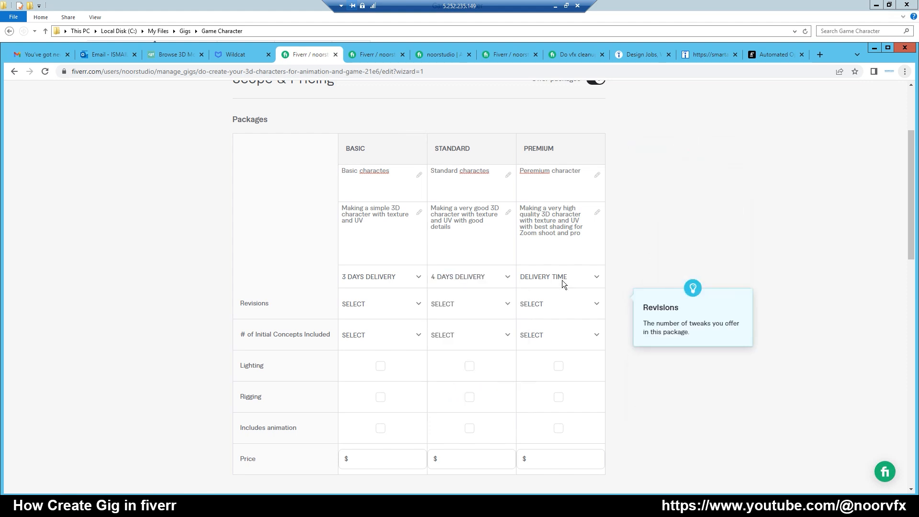
{"action": "left_click", "coordinate": [569, 277]}
{"action": "scroll", "coordinate": [554, 367], "scroll_direction": "down", "scroll_amount": 2}
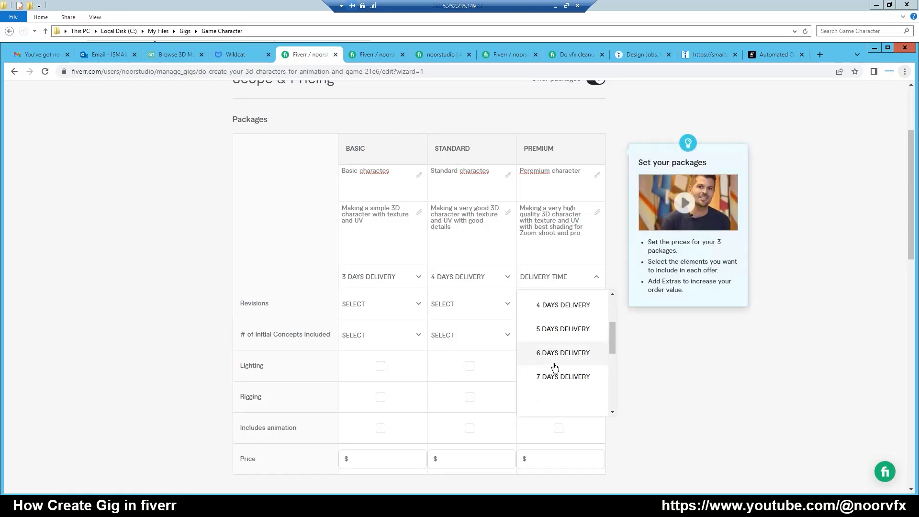
{"action": "left_click", "coordinate": [547, 334]}
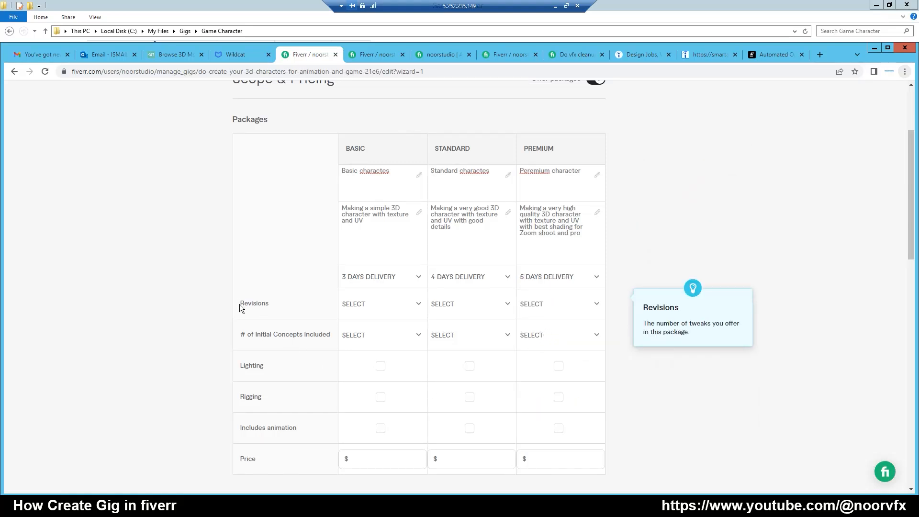
Set the number of revisions for the Basic package to 1.
{"action": "left_click", "coordinate": [417, 304]}
{"action": "left_click", "coordinate": [360, 380]}
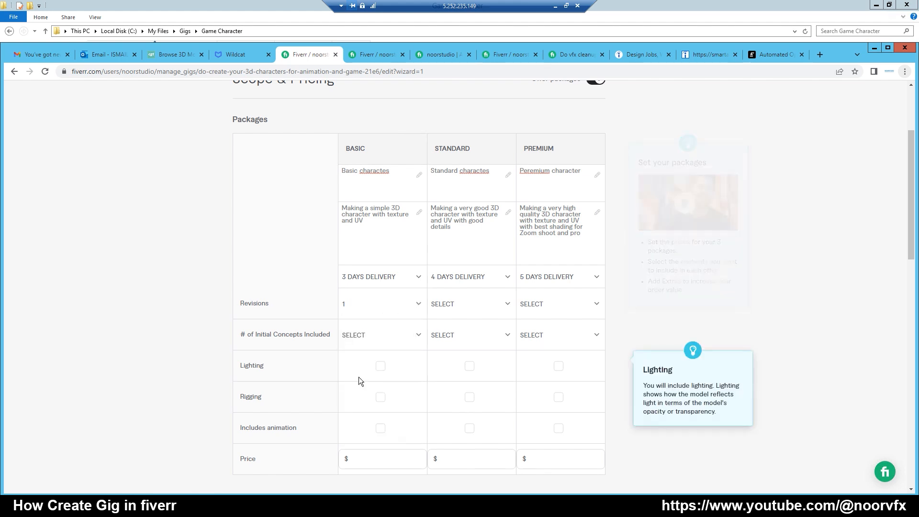
Set the number of revisions to 1 for both the Standard and Premium packages.
{"action": "left_click", "coordinate": [486, 307]}
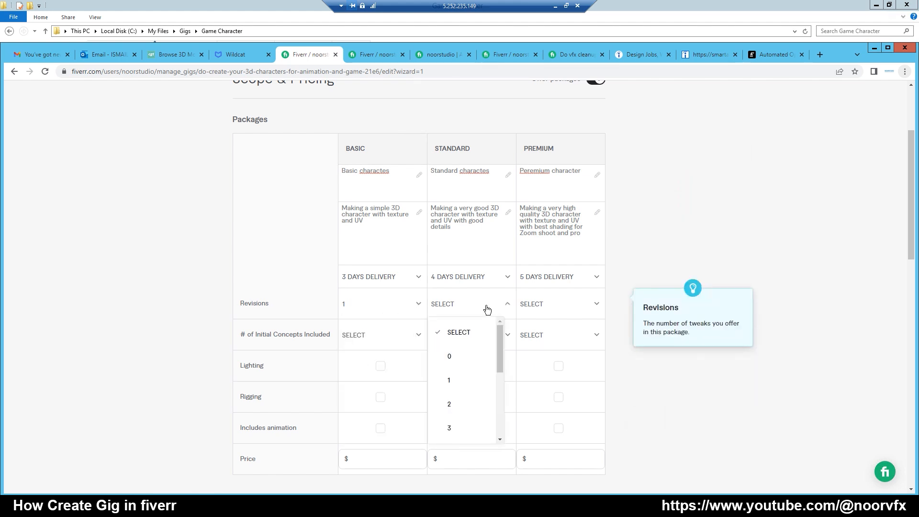
{"action": "left_click", "coordinate": [451, 379]}
{"action": "left_click", "coordinate": [554, 306]}
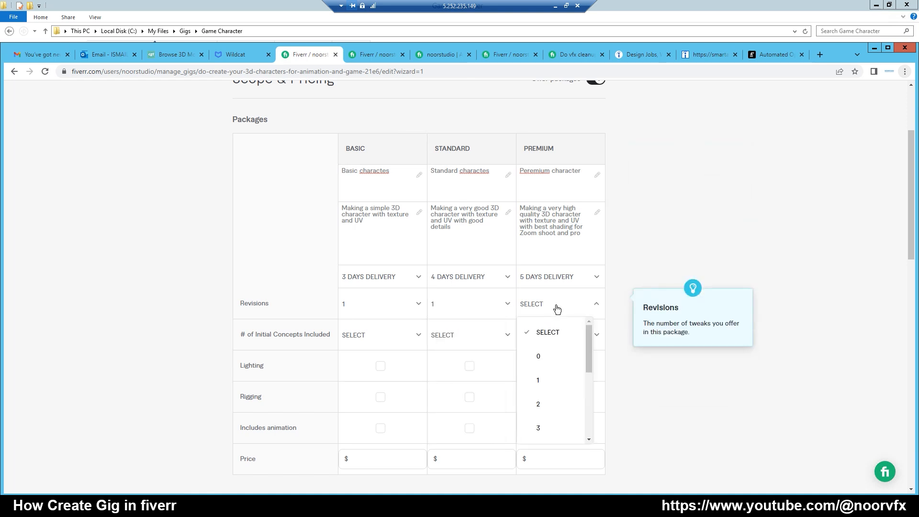
{"action": "left_click", "coordinate": [538, 381]}
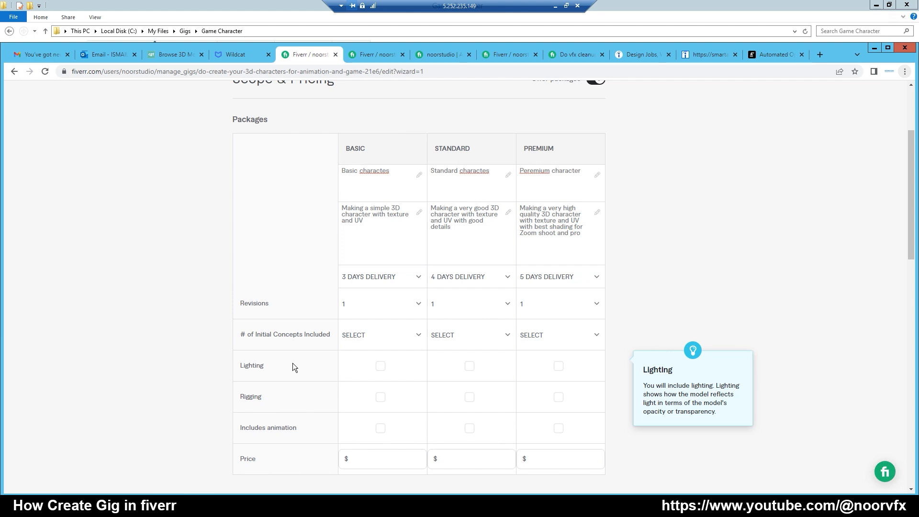
{"action": "left_click", "coordinate": [415, 337]}
{"action": "left_click", "coordinate": [415, 336]}
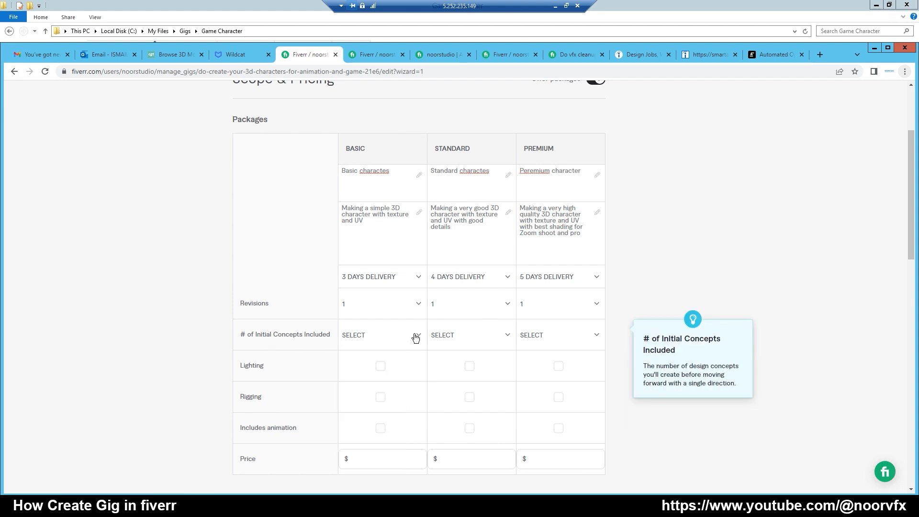
Price the packages at $50 for Basic, $100 for Standard and $500 for Premium.
{"action": "scroll", "coordinate": [296, 334], "scroll_direction": "down", "scroll_amount": 1}
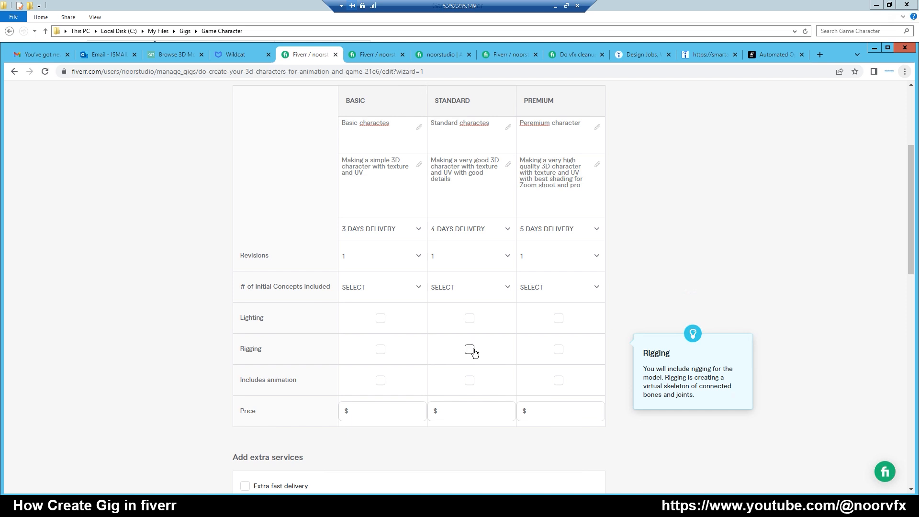
{"action": "left_click", "coordinate": [357, 411]}
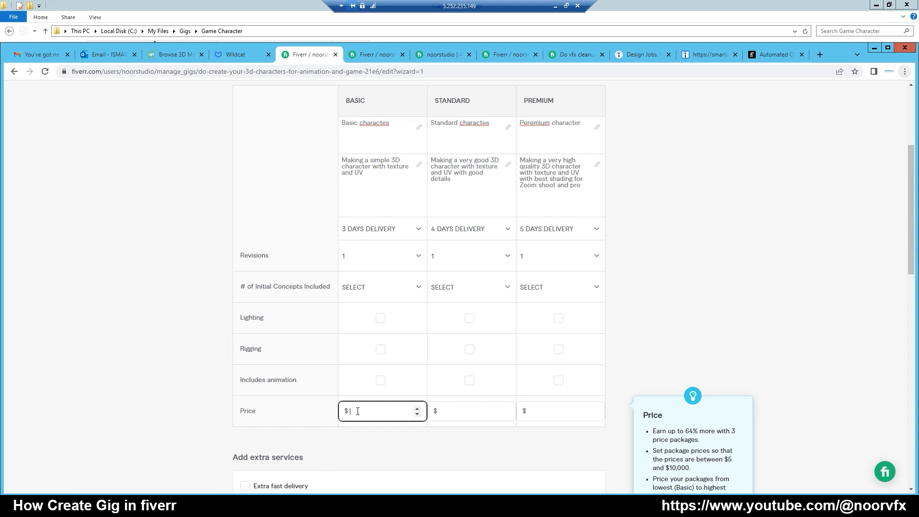
{"action": "type", "text": "50"}
{"action": "left_click", "coordinate": [462, 411]}
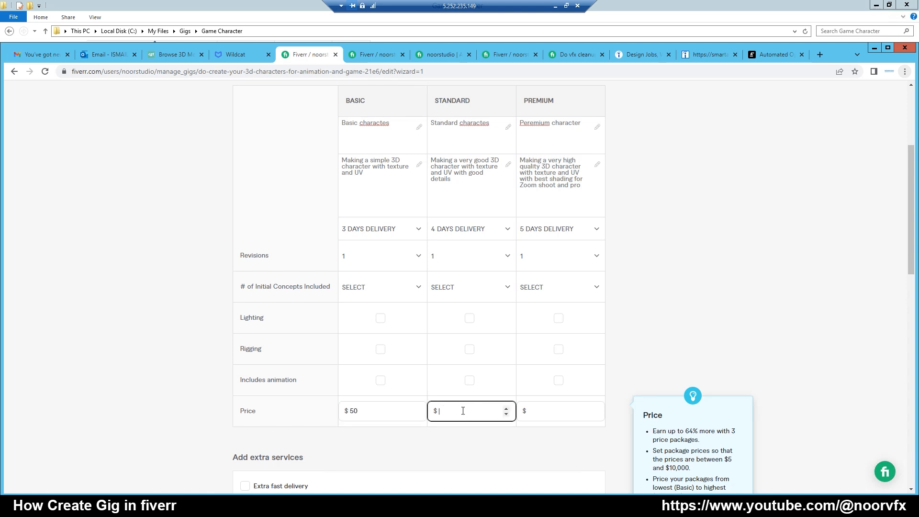
{"action": "type", "text": "100"}
{"action": "left_click", "coordinate": [537, 409]}
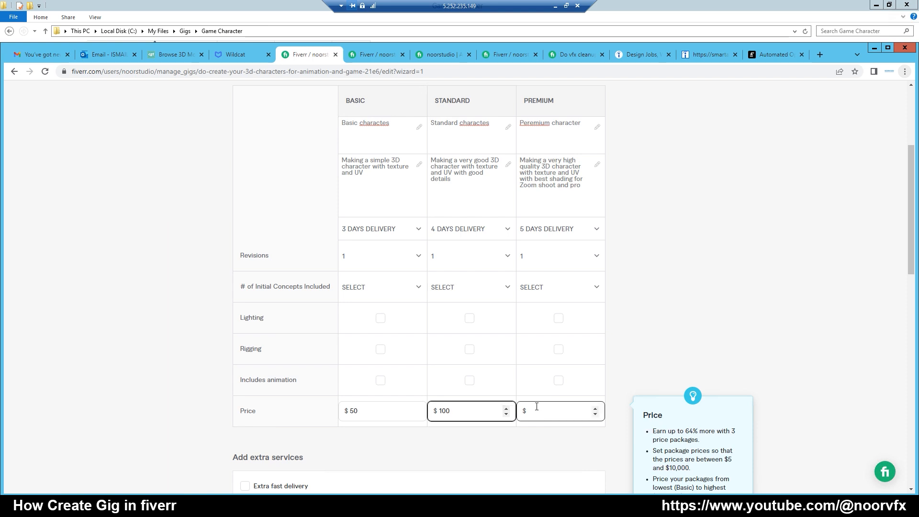
{"action": "type", "text": "500"}
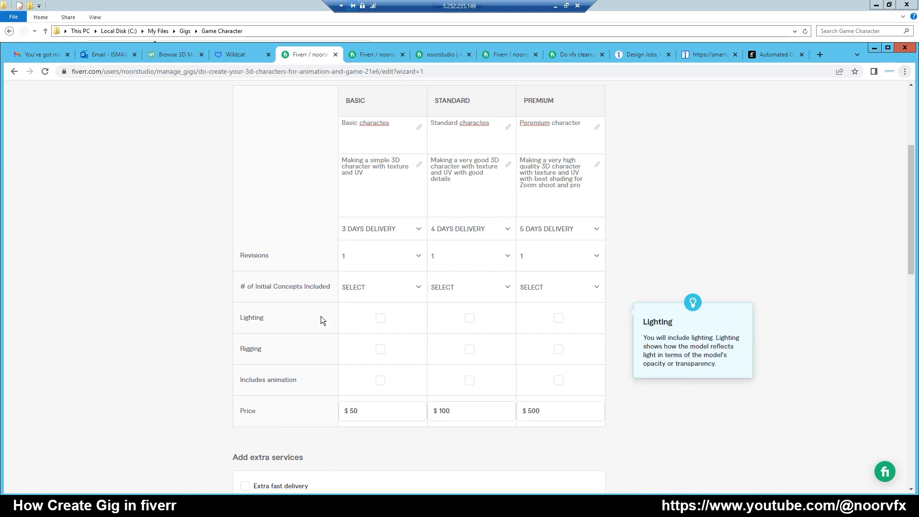
{"action": "left_click", "coordinate": [368, 410]}
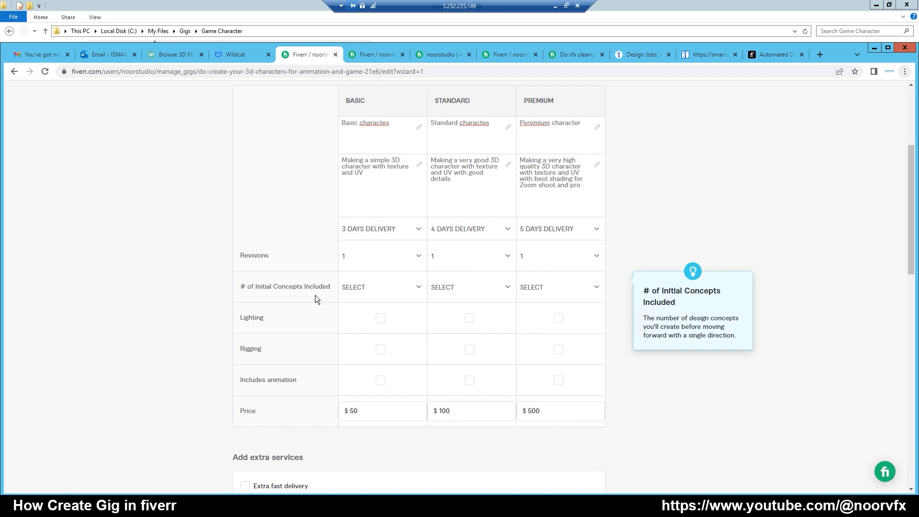
Enable the extra fast delivery service and offer Basic in 2 days for an extra $10.
{"action": "left_click_drag", "start_coordinate": [909, 189], "coordinate": [909, 289]}
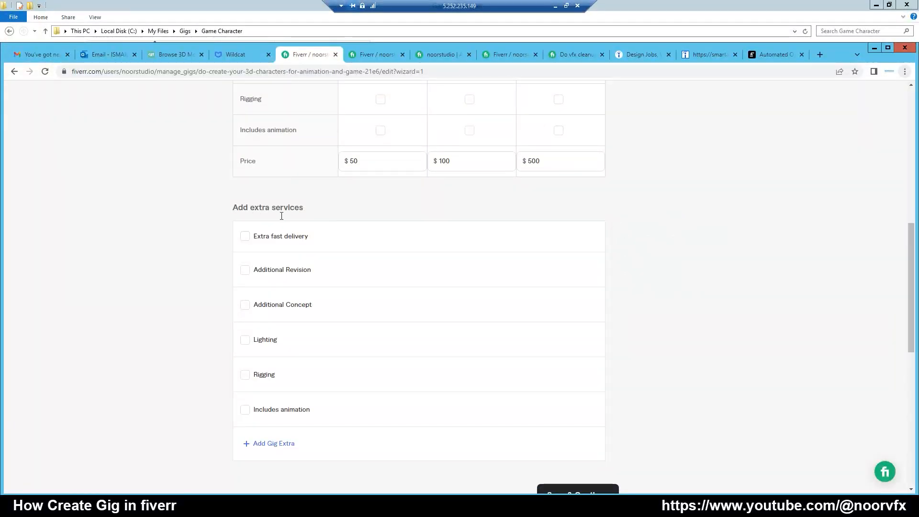
{"action": "left_click", "coordinate": [245, 237]}
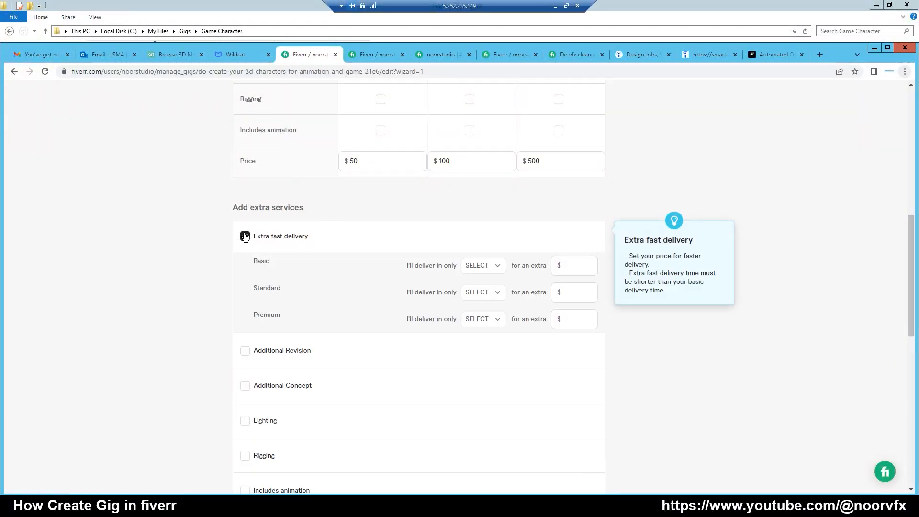
{"action": "left_click", "coordinate": [492, 268]}
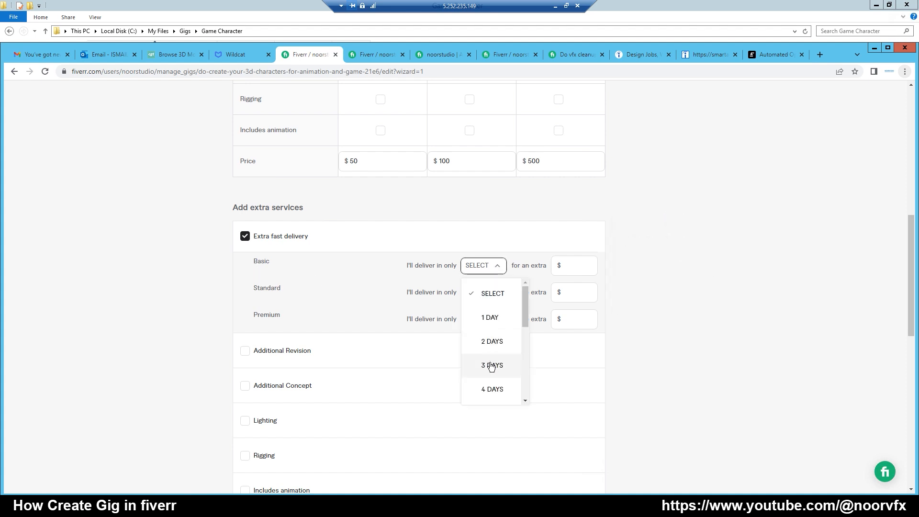
{"action": "left_click", "coordinate": [492, 342]}
{"action": "left_click", "coordinate": [568, 261]}
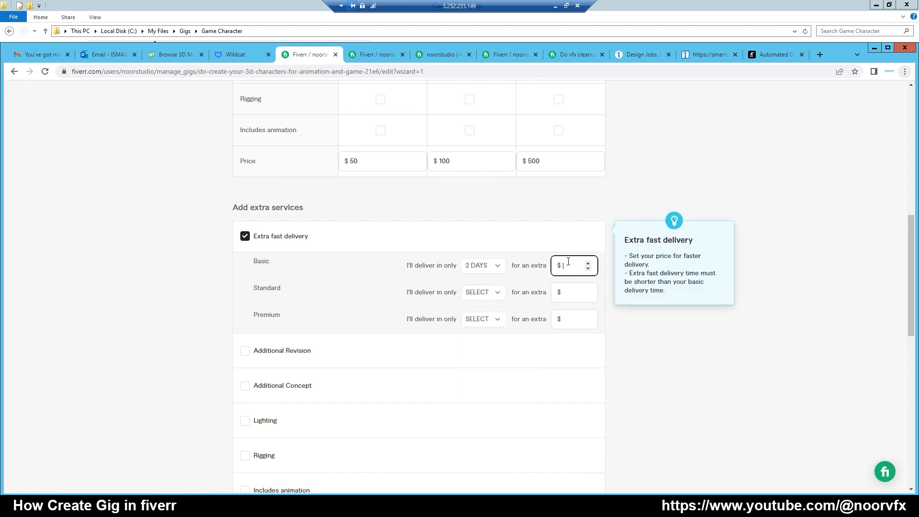
{"action": "type", "text": "16"}
Offer extra fast delivery for Standard in 4 days for an extra $10, and save the pricing to continue.
{"action": "left_click", "coordinate": [496, 291]}
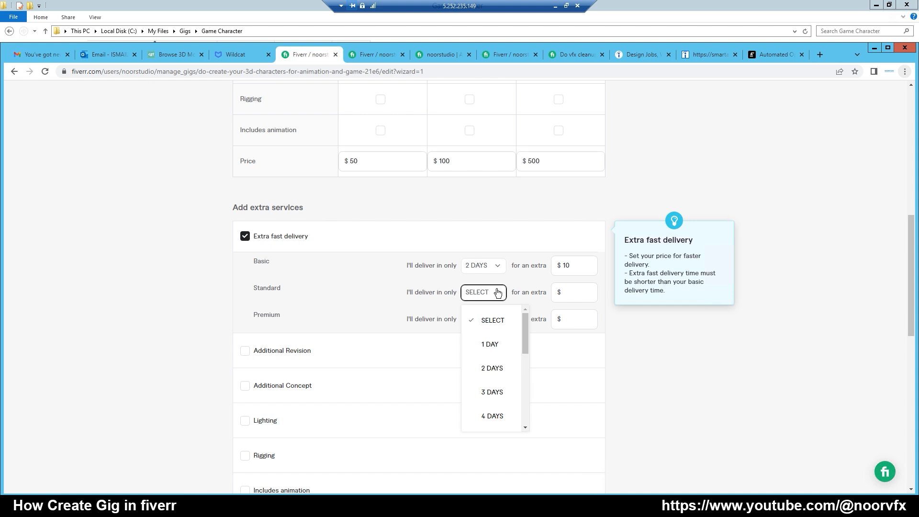
{"action": "left_click", "coordinate": [493, 413]}
{"action": "left_click", "coordinate": [568, 291]}
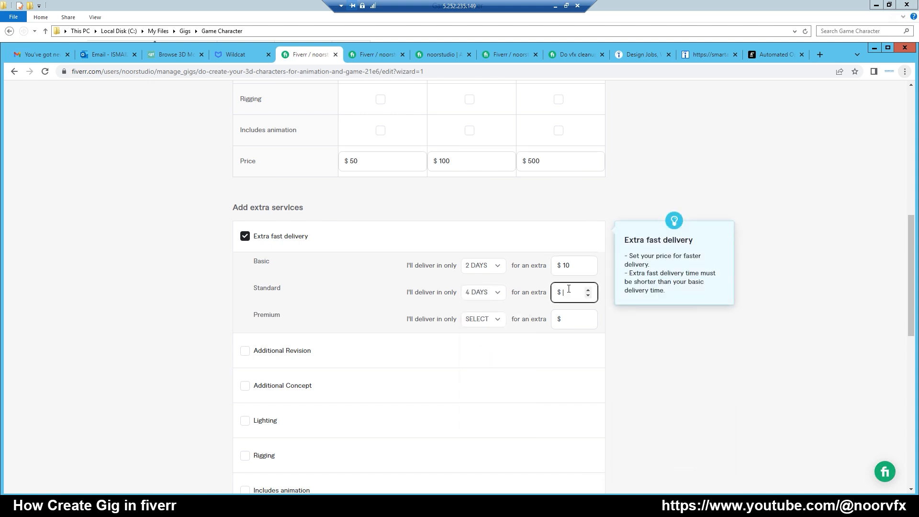
{"action": "type", "text": "10"}
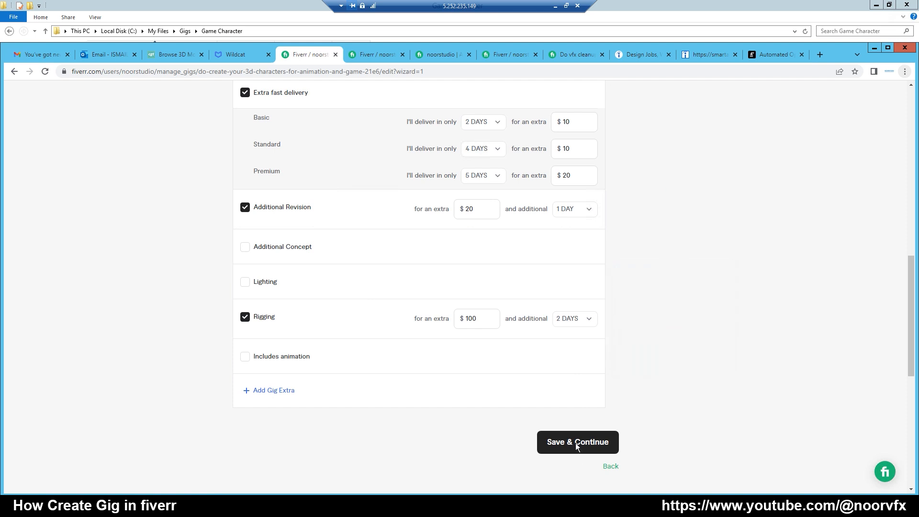
{"action": "left_click", "coordinate": [575, 443]}
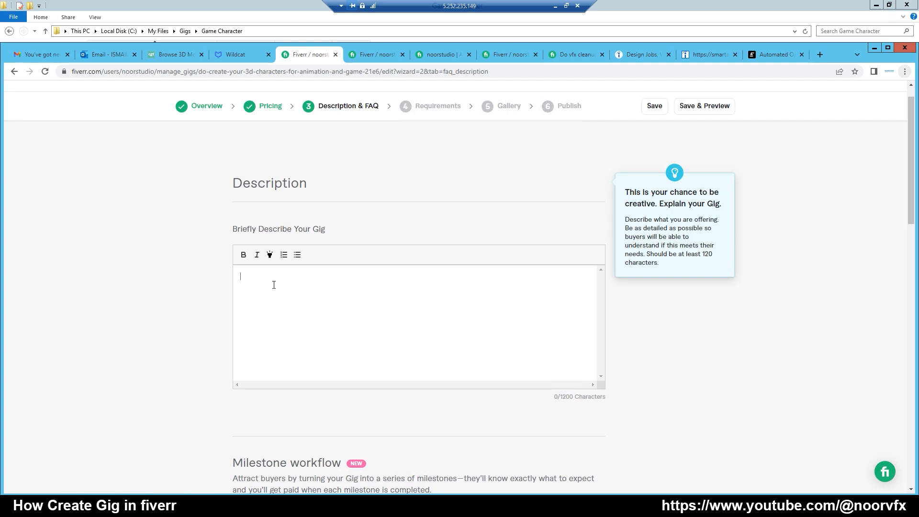
Paste the gig description starting "Why should you use my services?" and trim the stray spacing below its list of advantages.
{"action": "key", "text": "ctrl+v"}
{"action": "left_click_drag", "start_coordinate": [592, 291], "coordinate": [591, 277]}
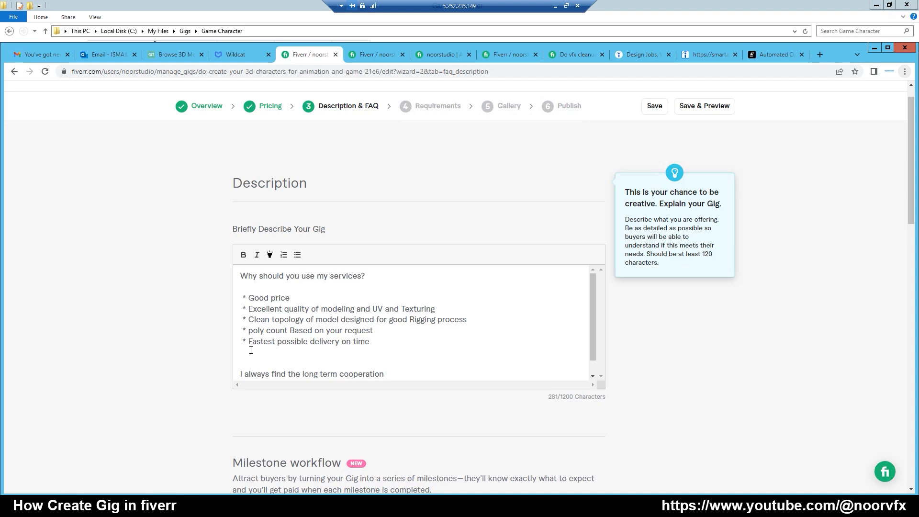
{"action": "key", "text": "BackSpace"}
{"action": "left_click_drag", "start_coordinate": [595, 298], "coordinate": [592, 331]}
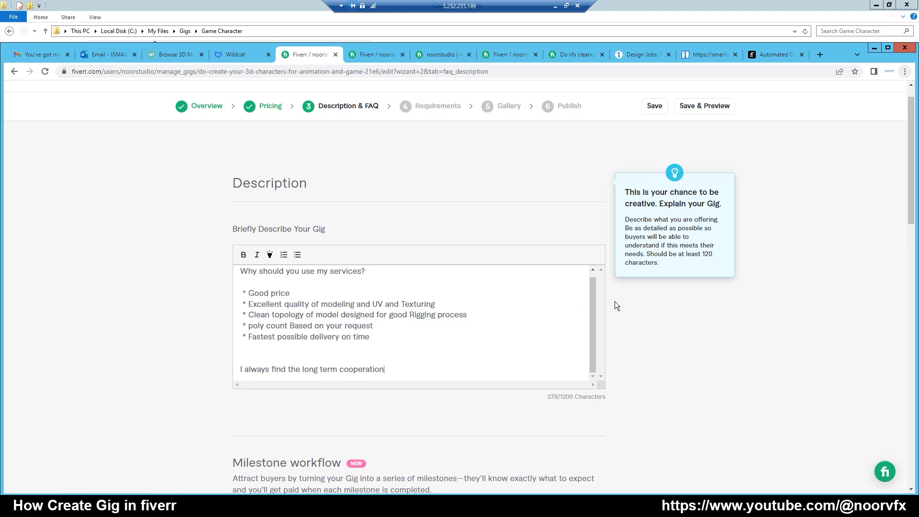
Save the description without adding any FAQ and continue to the buyer requirements.
{"action": "scroll", "coordinate": [615, 306], "scroll_direction": "down", "scroll_amount": 5}
{"action": "scroll", "coordinate": [615, 306], "scroll_direction": "down", "scroll_amount": 6}
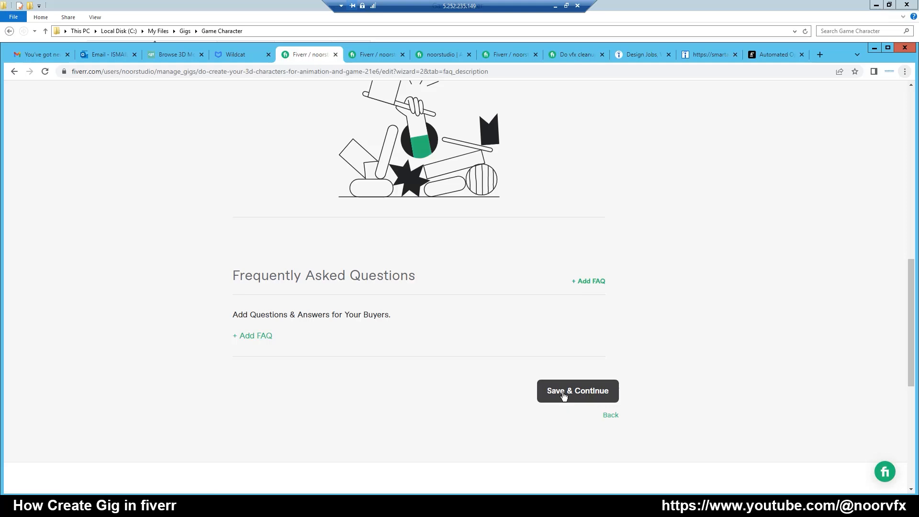
{"action": "left_click", "coordinate": [564, 391]}
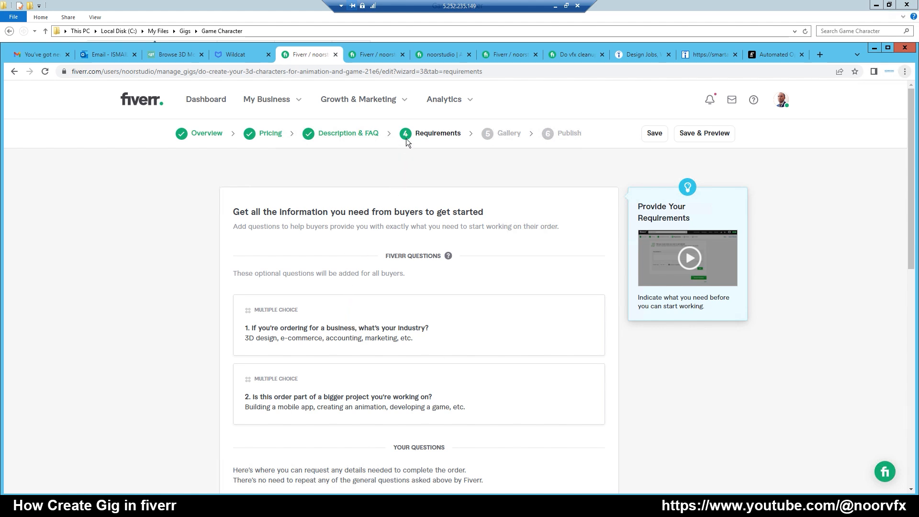
Add the required free-text question "Is this order part of a bigger project you're working on?" copied from Fiverr's second question, and save the requirements.
{"action": "scroll", "coordinate": [243, 267], "scroll_direction": "down", "scroll_amount": 2}
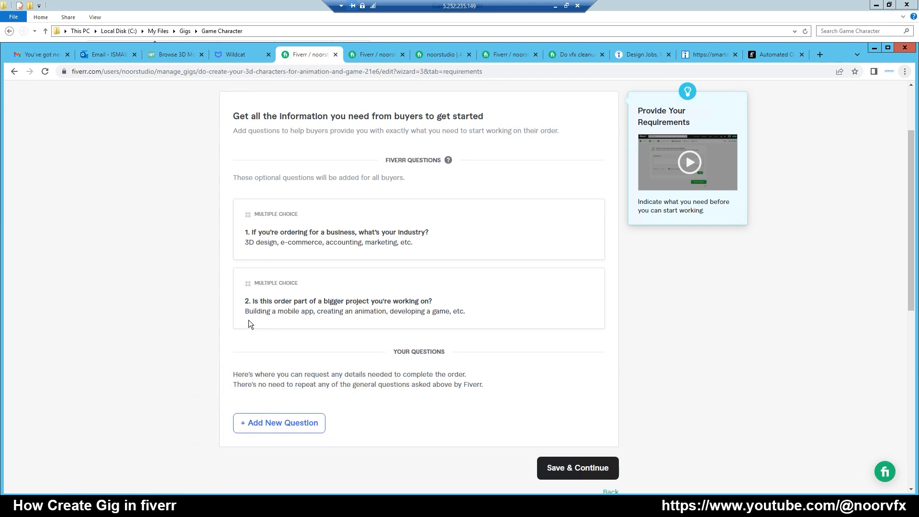
{"action": "left_click", "coordinate": [272, 424]}
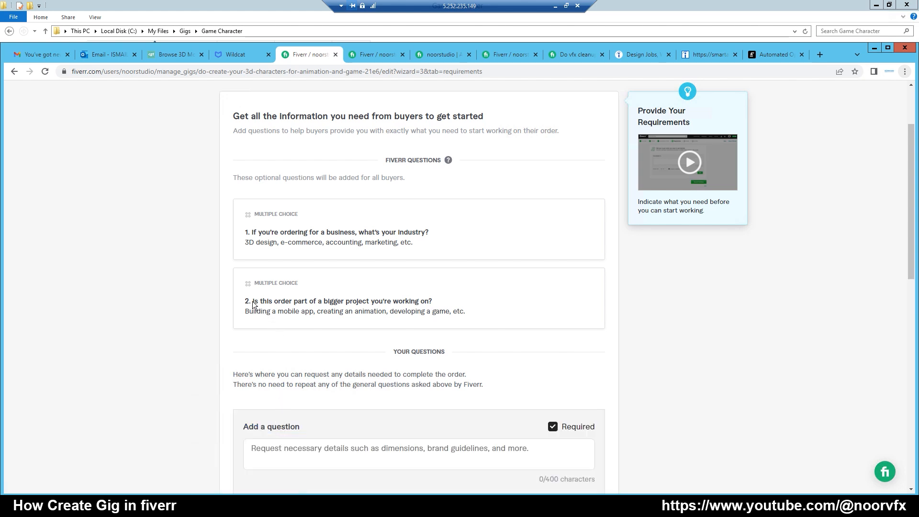
{"action": "left_click_drag", "start_coordinate": [252, 302], "coordinate": [444, 300]}
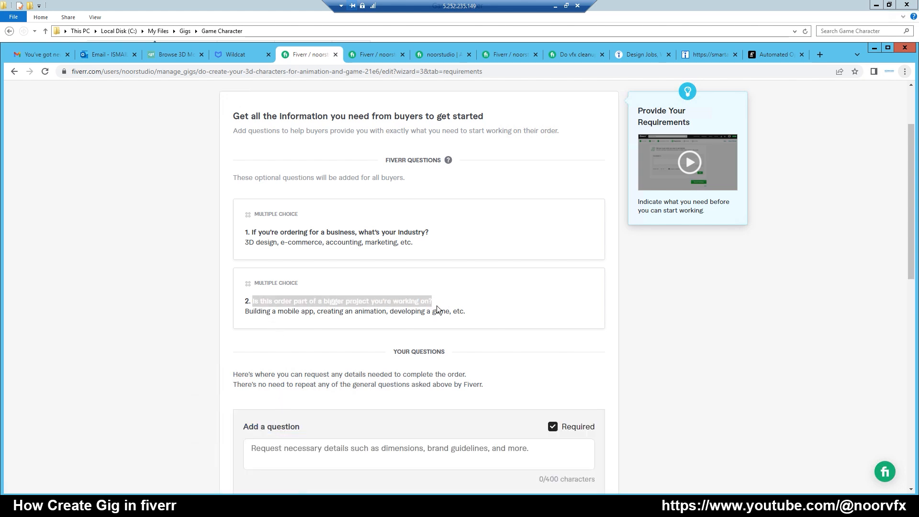
{"action": "key", "text": "ctrl+c"}
{"action": "left_click", "coordinate": [254, 451]}
{"action": "key", "text": "ctrl+v"}
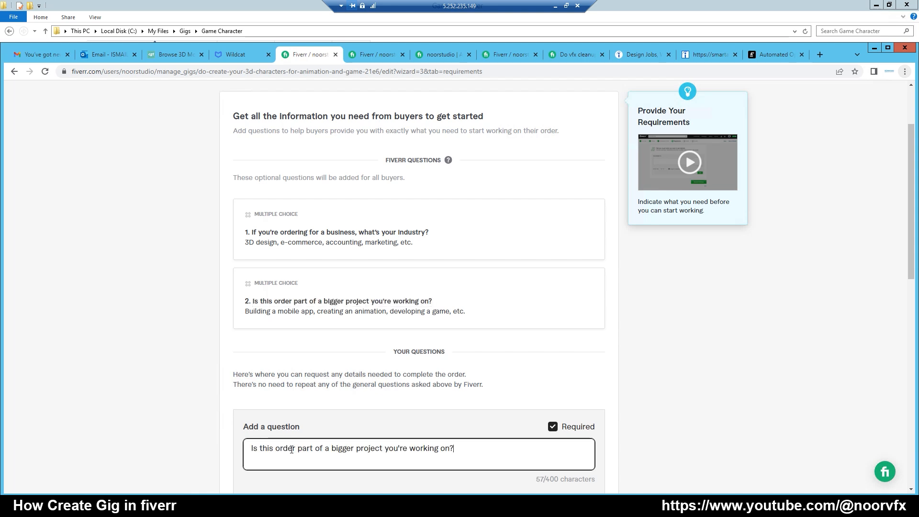
{"action": "scroll", "coordinate": [489, 329], "scroll_direction": "down", "scroll_amount": 2}
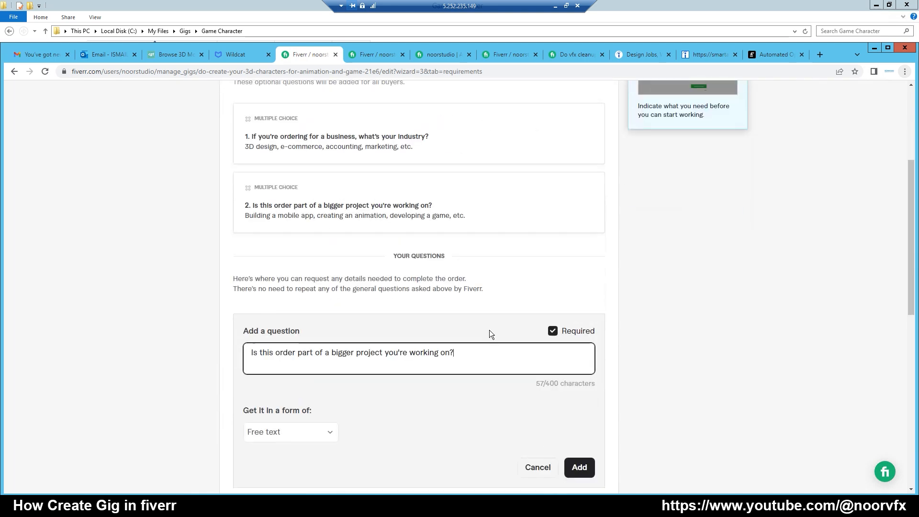
{"action": "scroll", "coordinate": [456, 313], "scroll_direction": "down", "scroll_amount": 1}
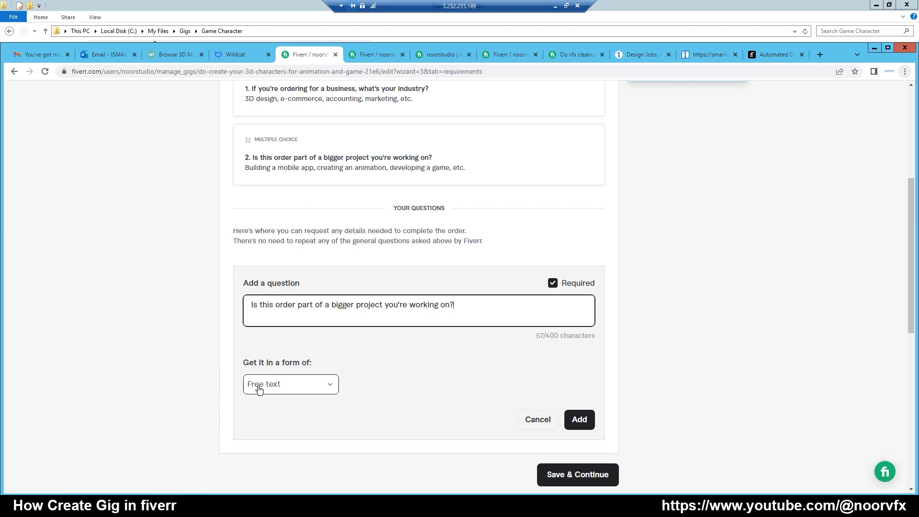
{"action": "left_click", "coordinate": [579, 419]}
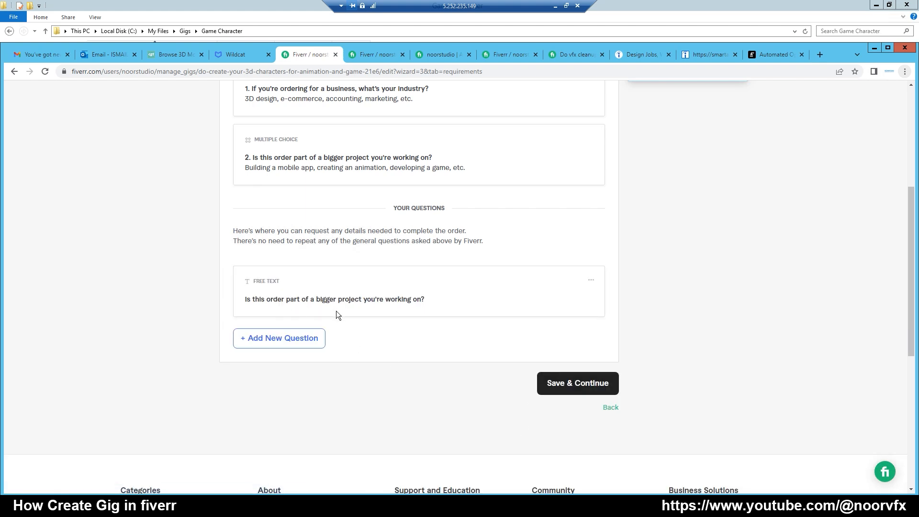
{"action": "left_click", "coordinate": [577, 384]}
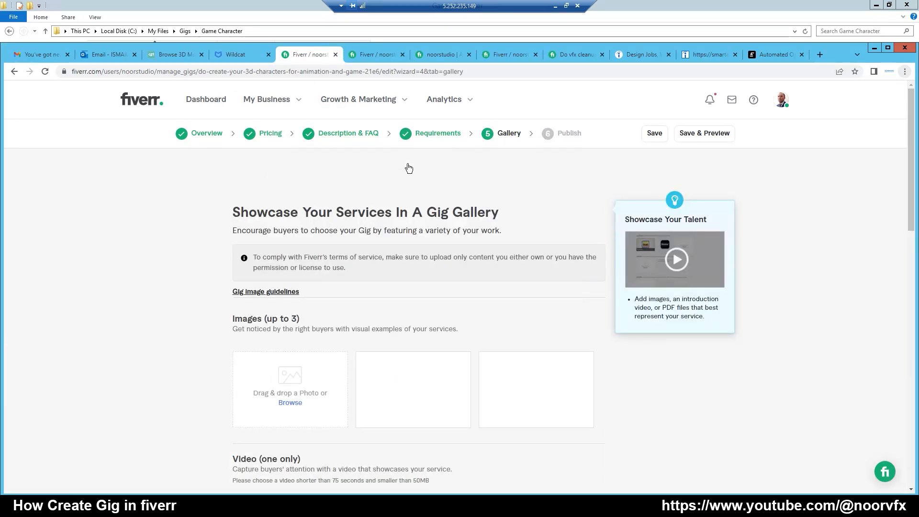
Review the gallery's upload rules for images, video and PDF documents.
{"action": "mouse_move", "coordinate": [272, 364]}
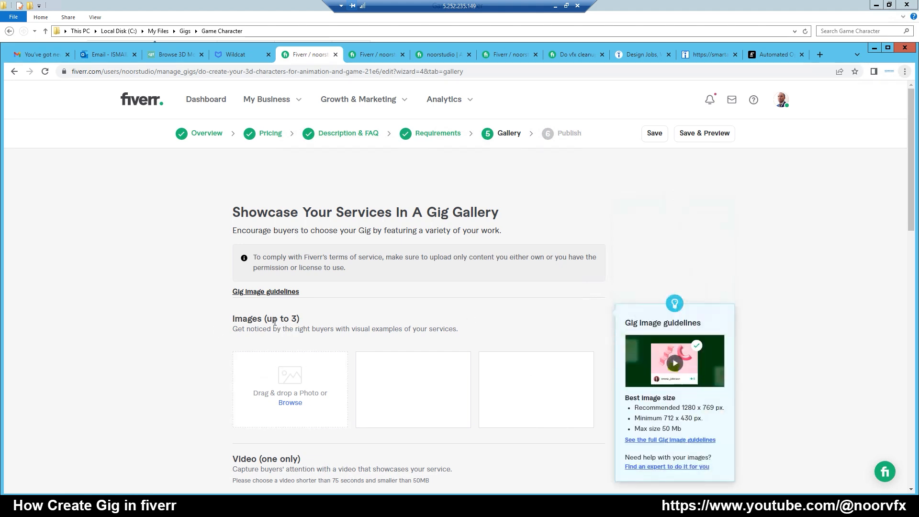
{"action": "scroll", "coordinate": [269, 306], "scroll_direction": "down", "scroll_amount": 1}
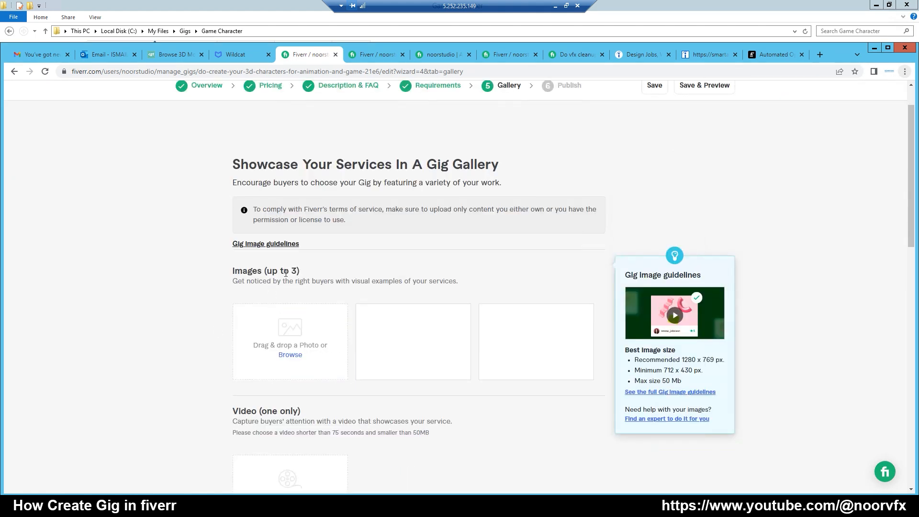
{"action": "scroll", "coordinate": [305, 276], "scroll_direction": "down", "scroll_amount": 2}
{"action": "mouse_move", "coordinate": [291, 415]}
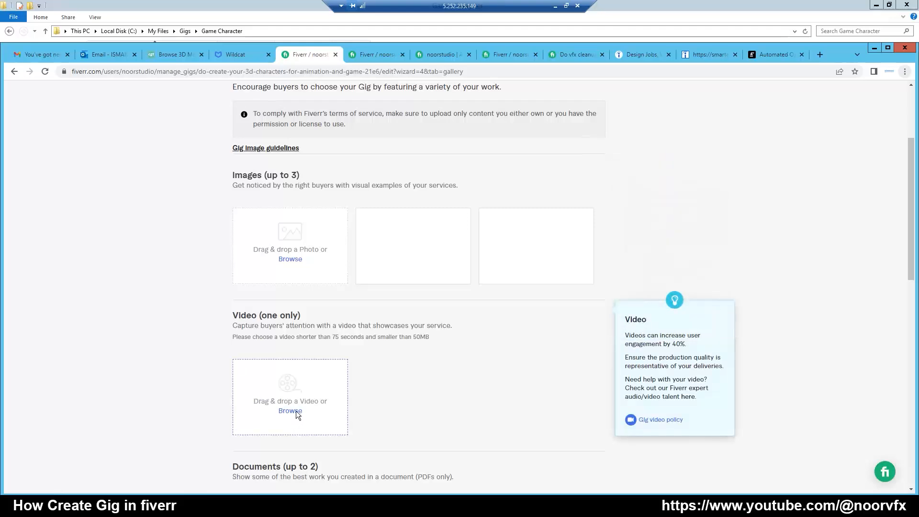
{"action": "scroll", "coordinate": [277, 372], "scroll_direction": "down", "scroll_amount": 1}
{"action": "mouse_move", "coordinate": [303, 438]}
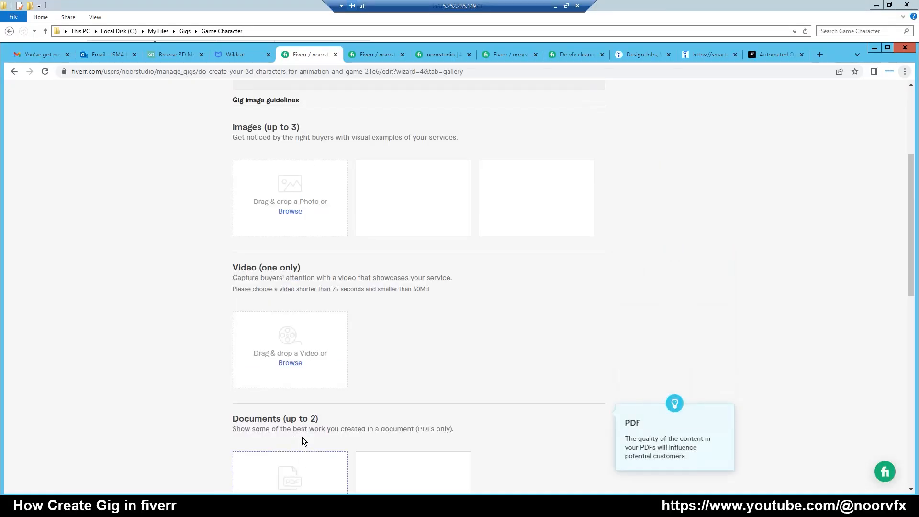
{"action": "scroll", "coordinate": [302, 438], "scroll_direction": "down", "scroll_amount": 2}
{"action": "left_click_drag", "start_coordinate": [416, 332], "coordinate": [447, 332]}
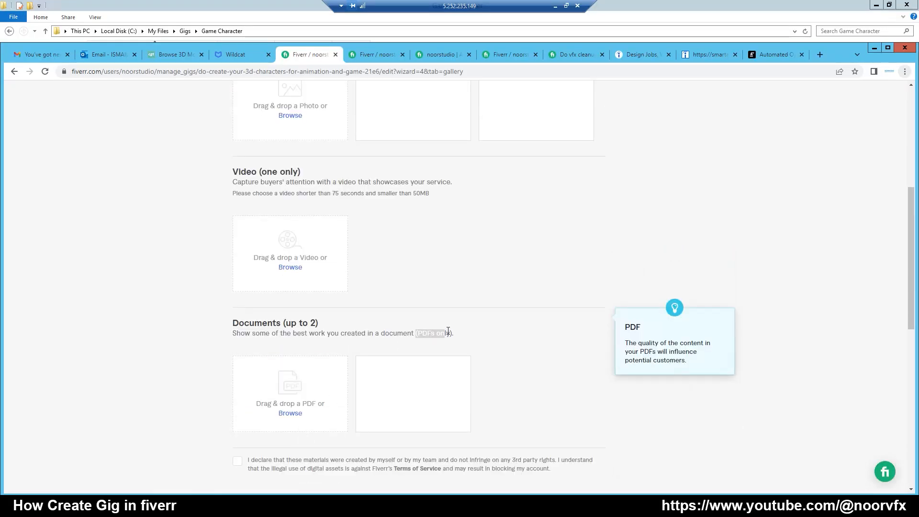
Upload Picture_1 from the Gigs folder's Game Character subfolder as the gig's first gallery image.
{"action": "scroll", "coordinate": [313, 383], "scroll_direction": "up", "scroll_amount": 2}
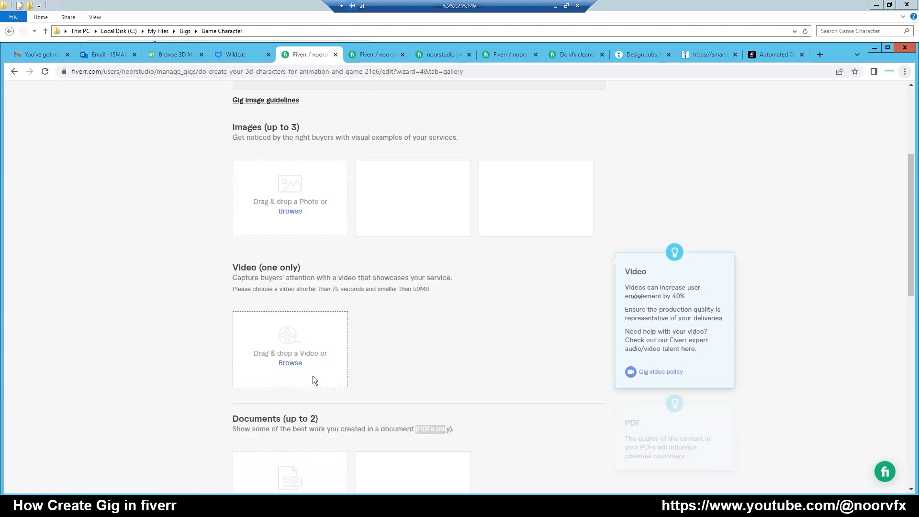
{"action": "left_click", "coordinate": [292, 212]}
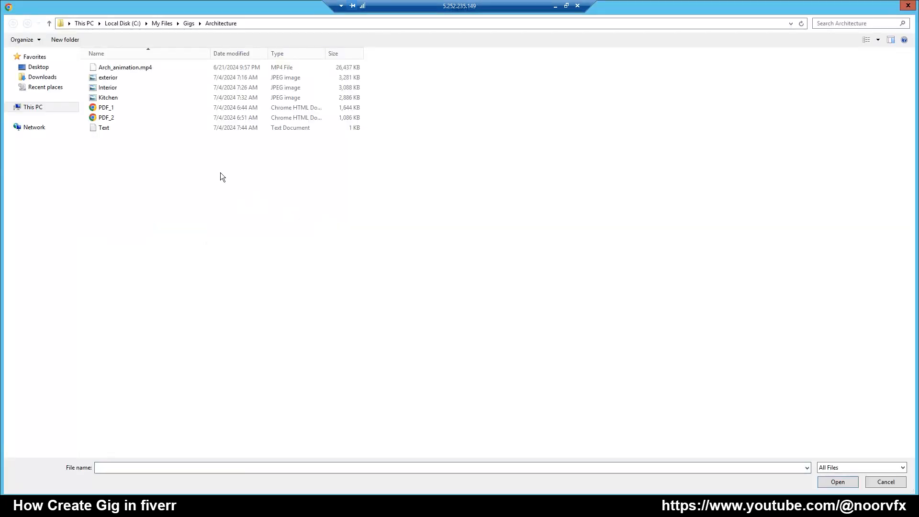
{"action": "left_click", "coordinate": [188, 23]}
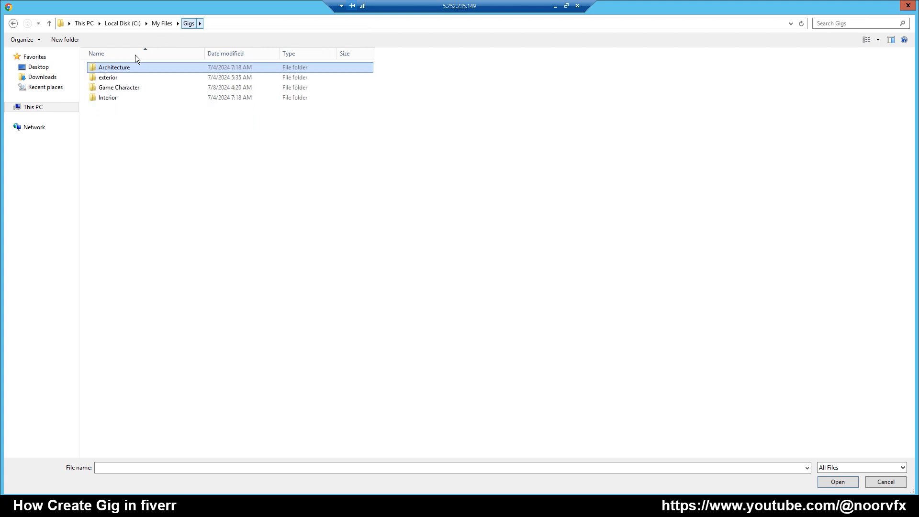
{"action": "left_click", "coordinate": [112, 88]}
{"action": "double_click", "coordinate": [111, 87]}
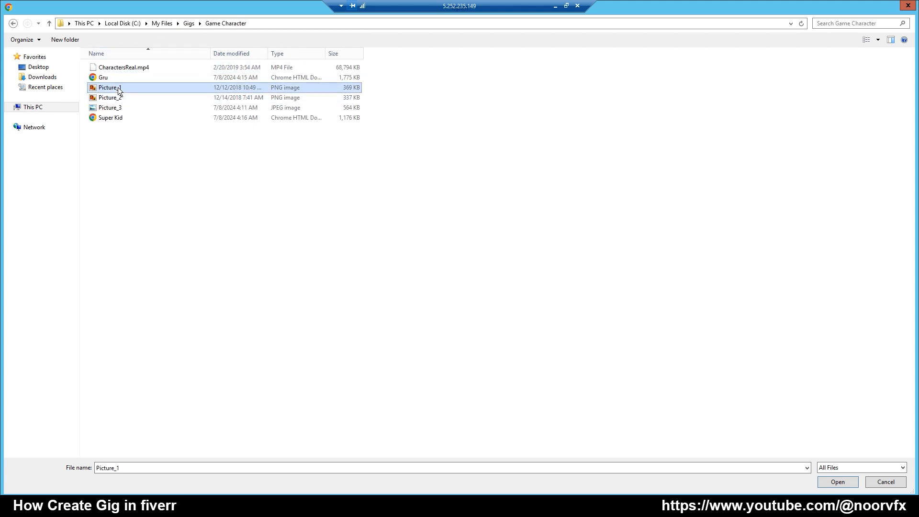
{"action": "double_click", "coordinate": [118, 88]}
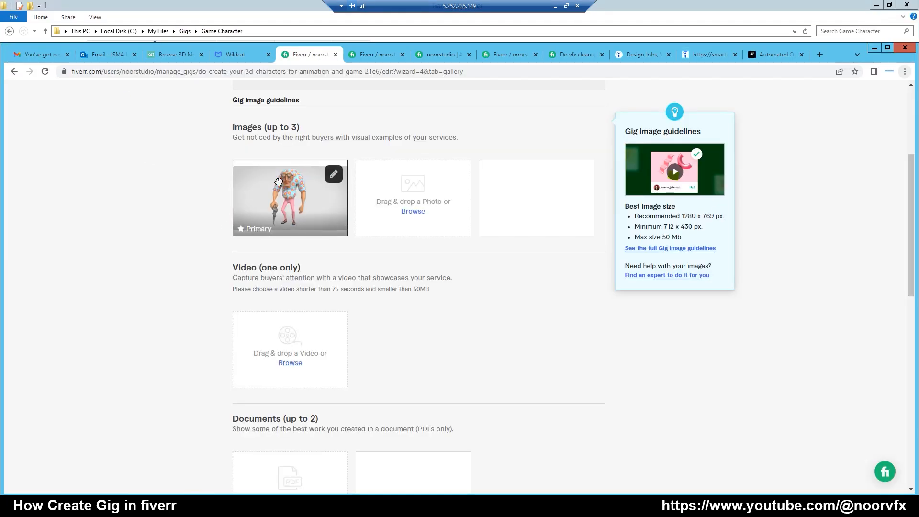
Fill the two remaining gallery image slots with Picture_2 and Picture_3 from the Game Character folder.
{"action": "left_click", "coordinate": [414, 212]}
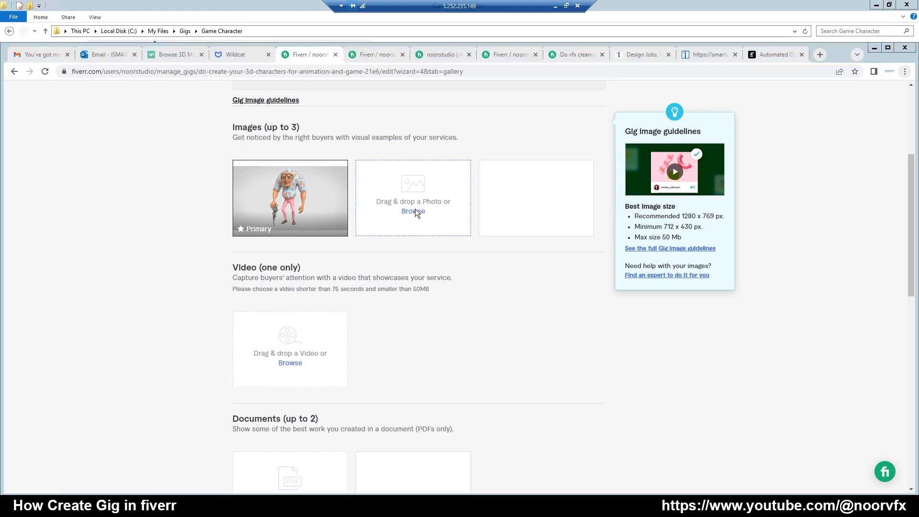
{"action": "double_click", "coordinate": [105, 97]}
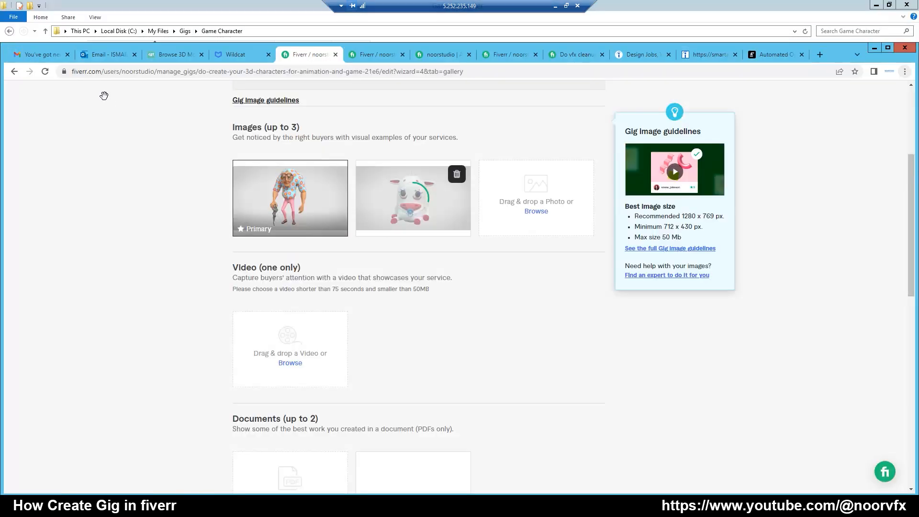
{"action": "left_click", "coordinate": [537, 211]}
{"action": "left_click", "coordinate": [102, 108]}
{"action": "double_click", "coordinate": [101, 108]}
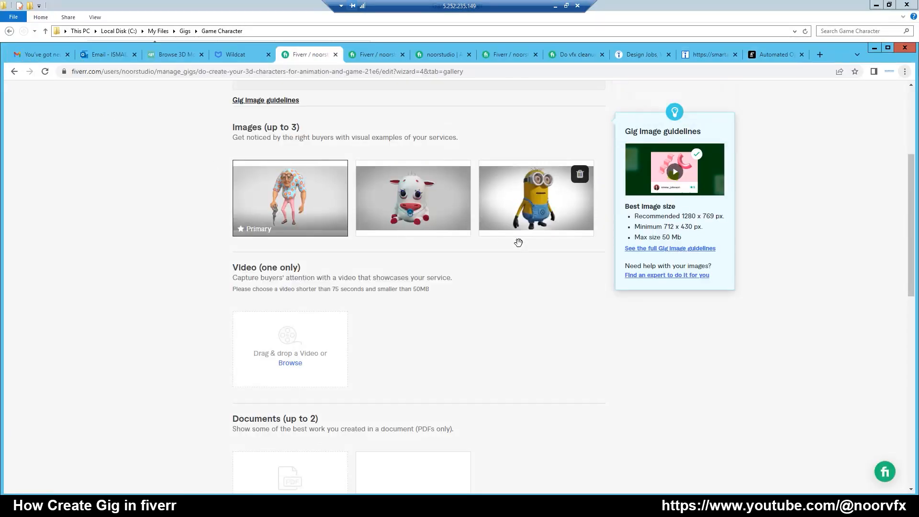
Upload the Gru and Super Kid PDFs from the Game Character folder as the gig's two documents.
{"action": "scroll", "coordinate": [445, 289], "scroll_direction": "down", "scroll_amount": 1}
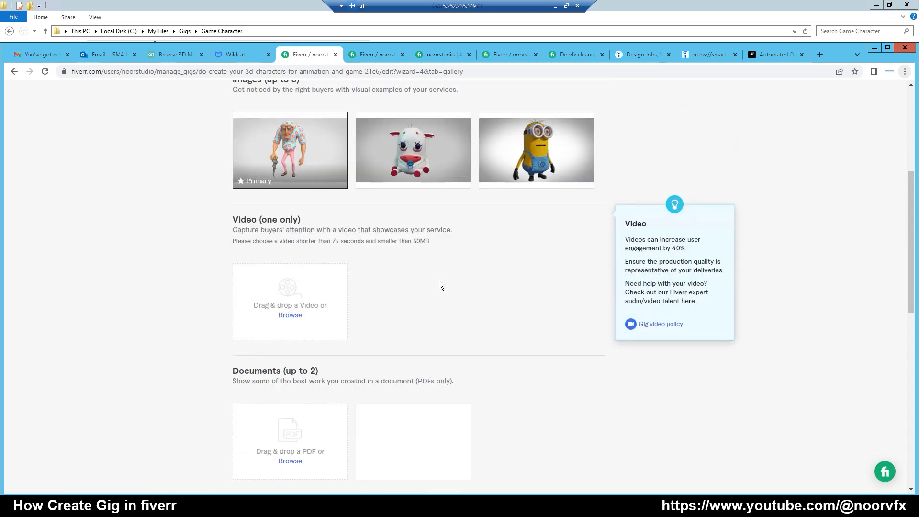
{"action": "scroll", "coordinate": [440, 262], "scroll_direction": "down", "scroll_amount": 1}
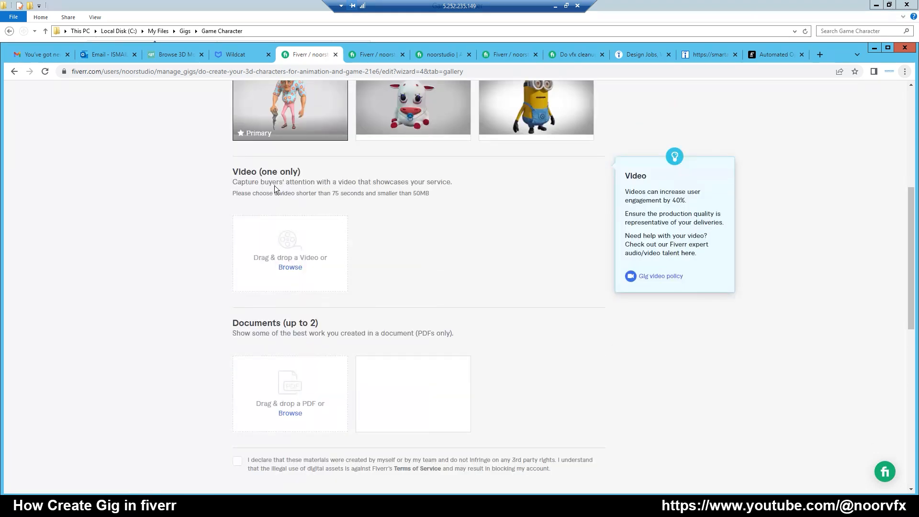
{"action": "scroll", "coordinate": [348, 259], "scroll_direction": "down", "scroll_amount": 1}
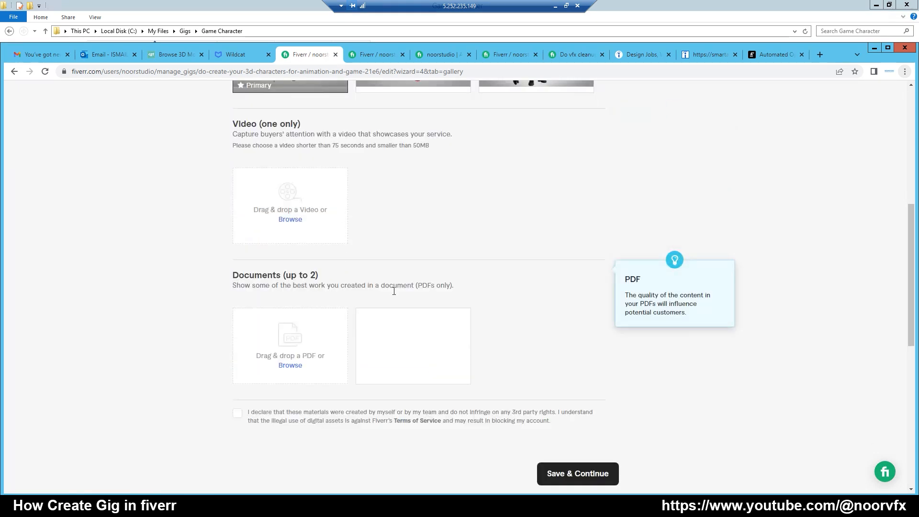
{"action": "left_click", "coordinate": [287, 366]}
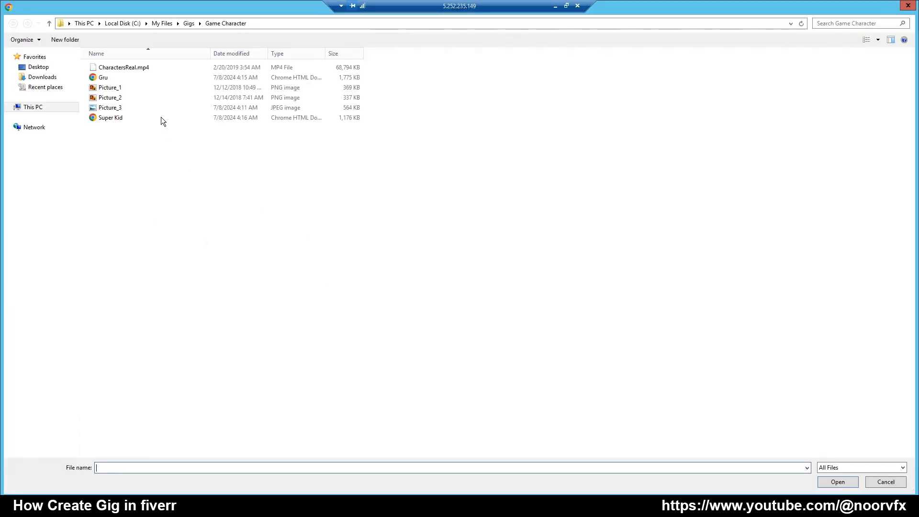
{"action": "left_click", "coordinate": [105, 78]}
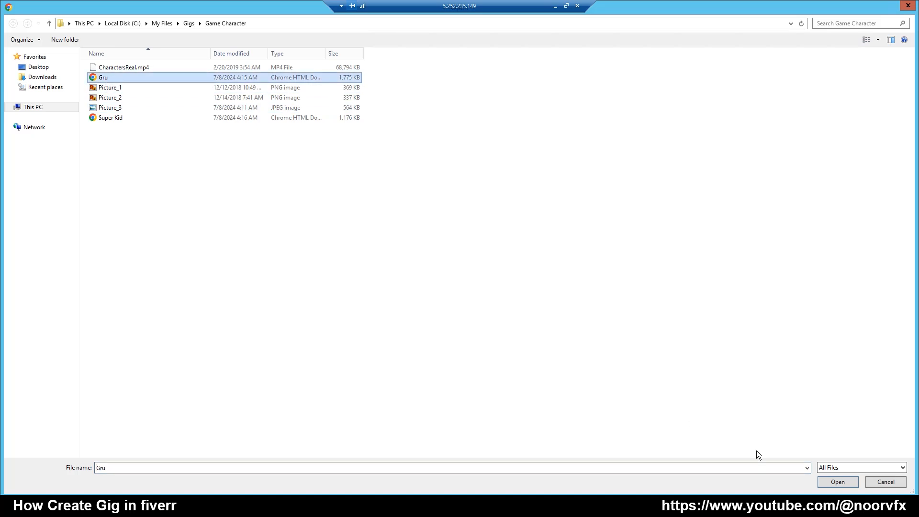
{"action": "left_click", "coordinate": [831, 481]}
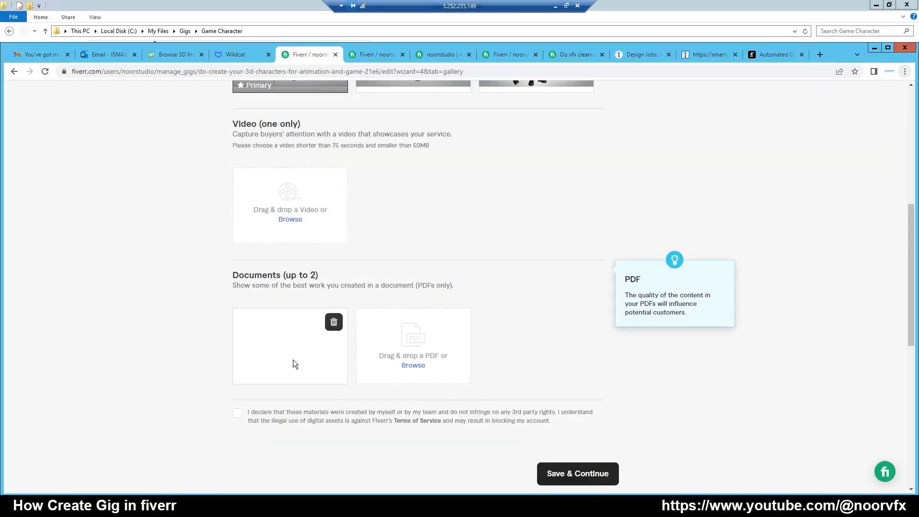
{"action": "left_click", "coordinate": [413, 365]}
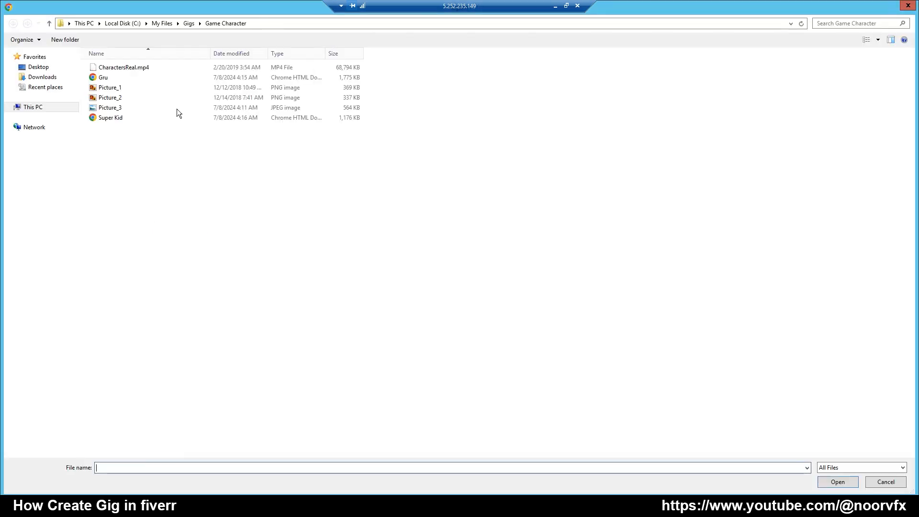
{"action": "left_click", "coordinate": [118, 118]}
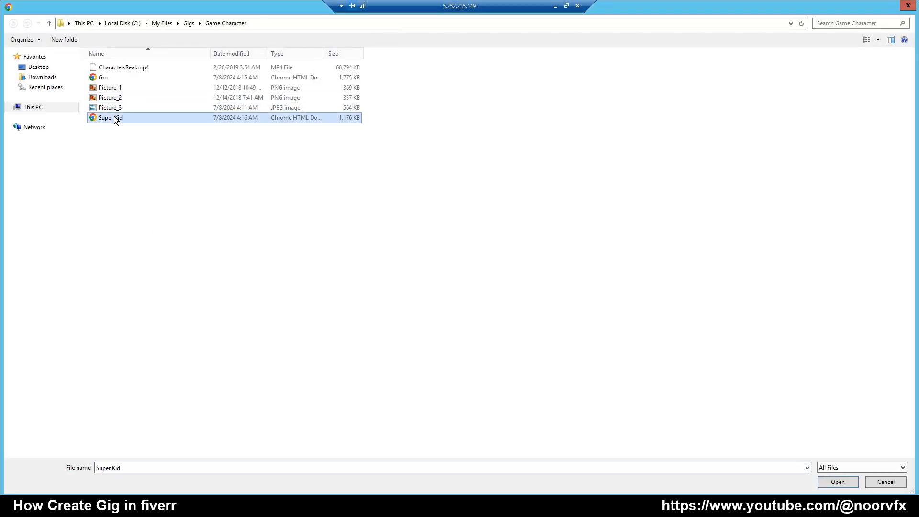
{"action": "left_click", "coordinate": [847, 481]}
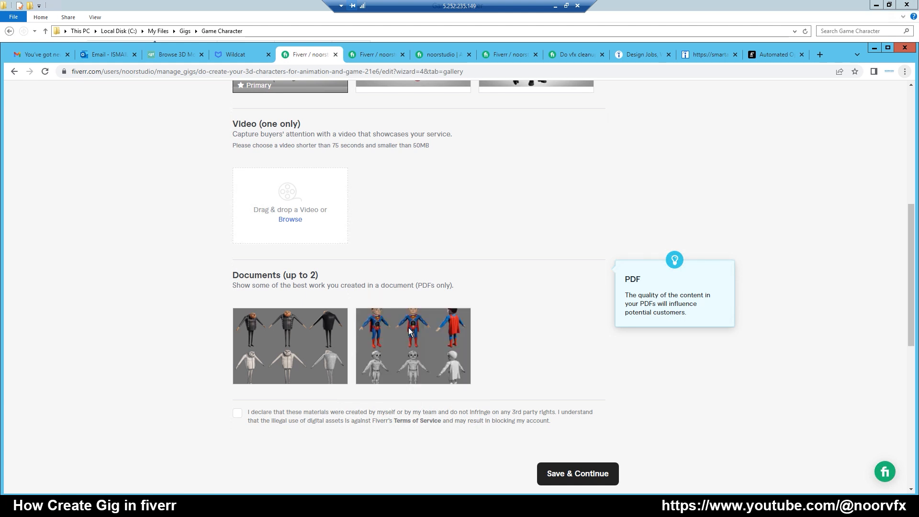
Preview the character show reel and upload CharactersReal.mp4 as the gig's video.
{"action": "scroll", "coordinate": [297, 277], "scroll_direction": "up", "scroll_amount": 1}
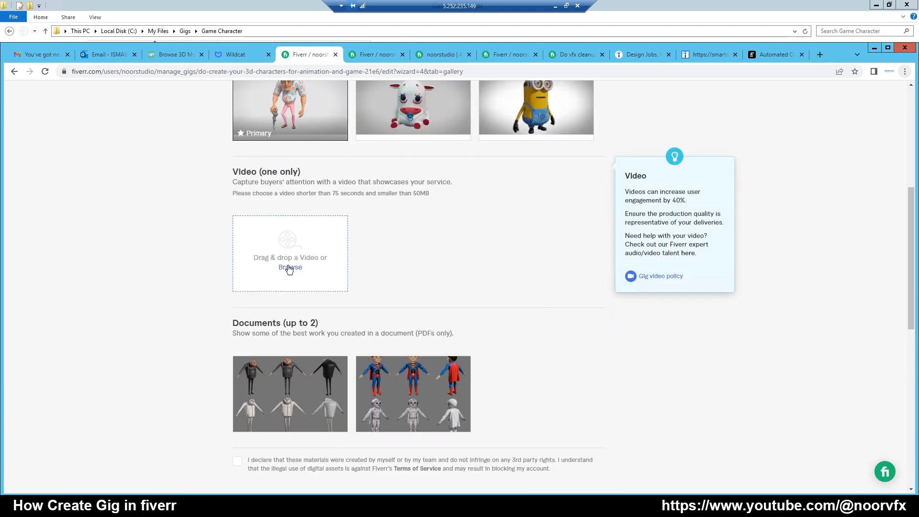
{"action": "left_click", "coordinate": [290, 268]}
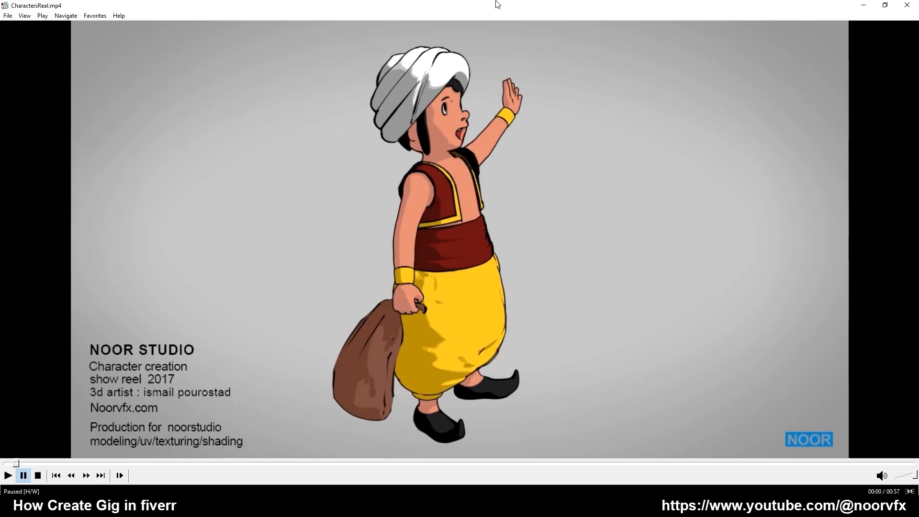
{"action": "key", "text": "space"}
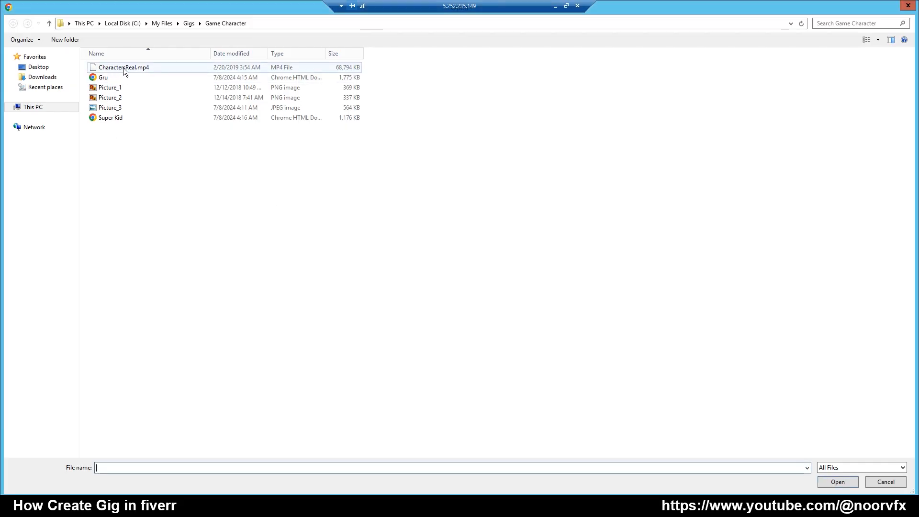
{"action": "left_click", "coordinate": [122, 67]}
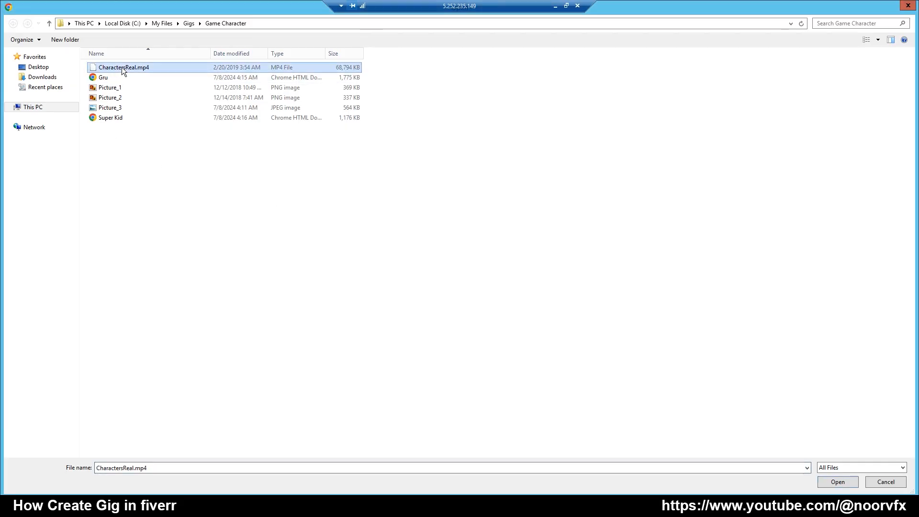
{"action": "left_click", "coordinate": [828, 481]}
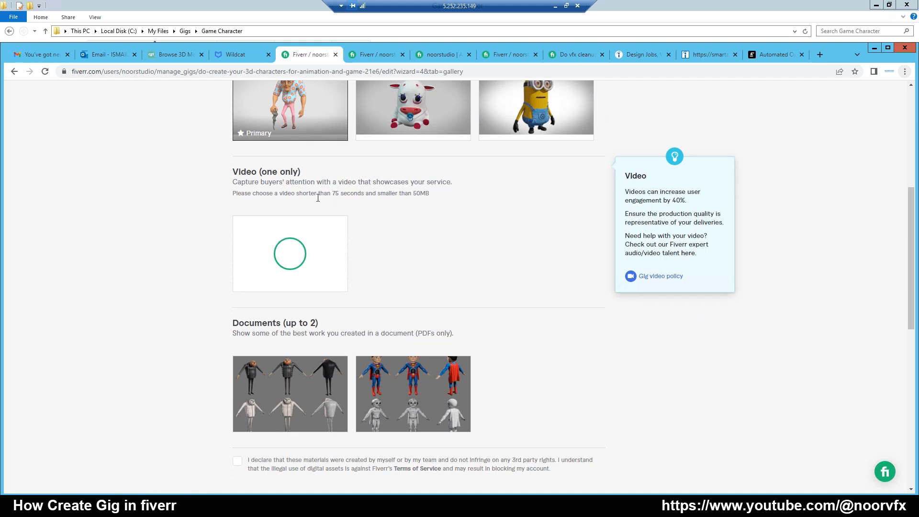
Accept the declaration that the materials are your own work, save the gallery and publish the gig.
{"action": "scroll", "coordinate": [271, 376], "scroll_direction": "down", "scroll_amount": 1}
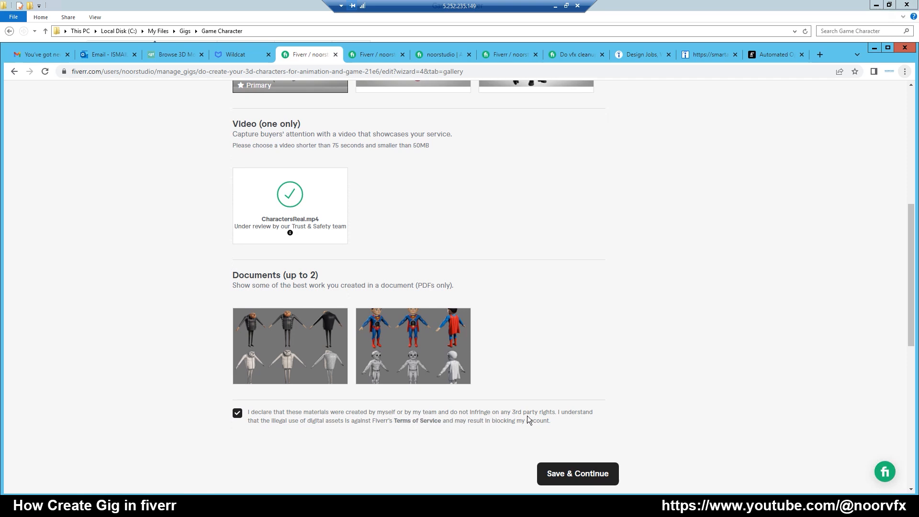
{"action": "left_click", "coordinate": [571, 474]}
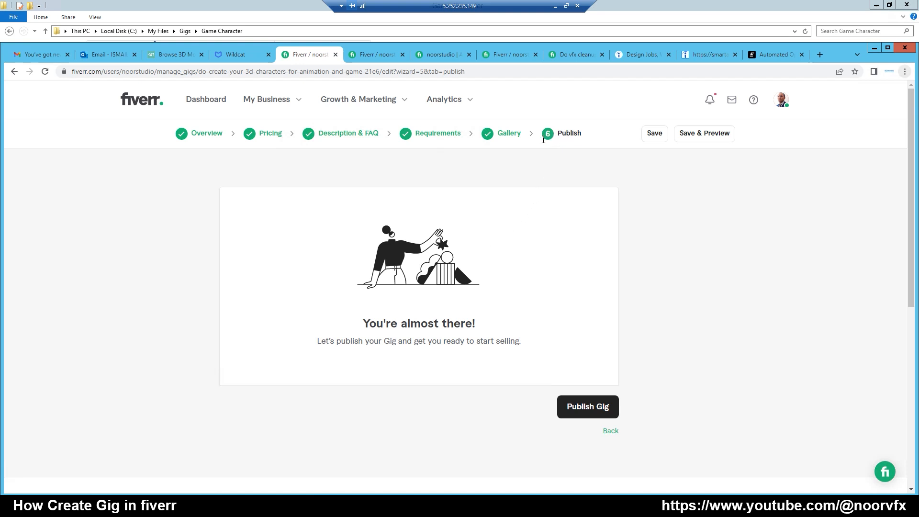
{"action": "left_click", "coordinate": [588, 408]}
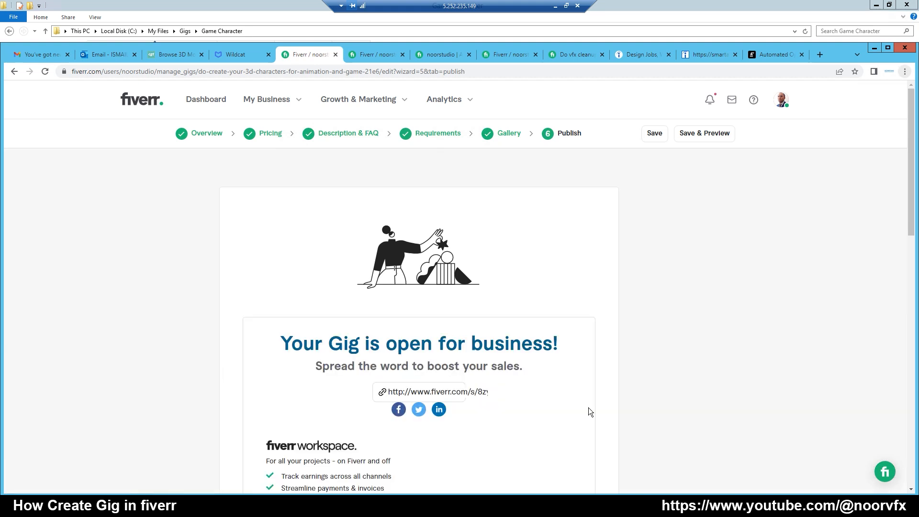
Share the published gig on X with the prefilled "Check out this page!" post and close the post window.
{"action": "scroll", "coordinate": [508, 339], "scroll_direction": "down", "scroll_amount": 1}
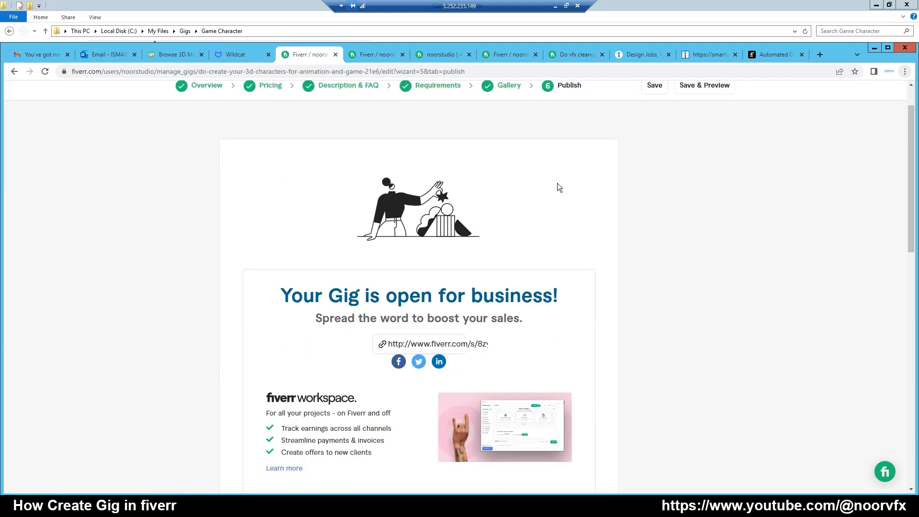
{"action": "scroll", "coordinate": [539, 206], "scroll_direction": "down", "scroll_amount": 1}
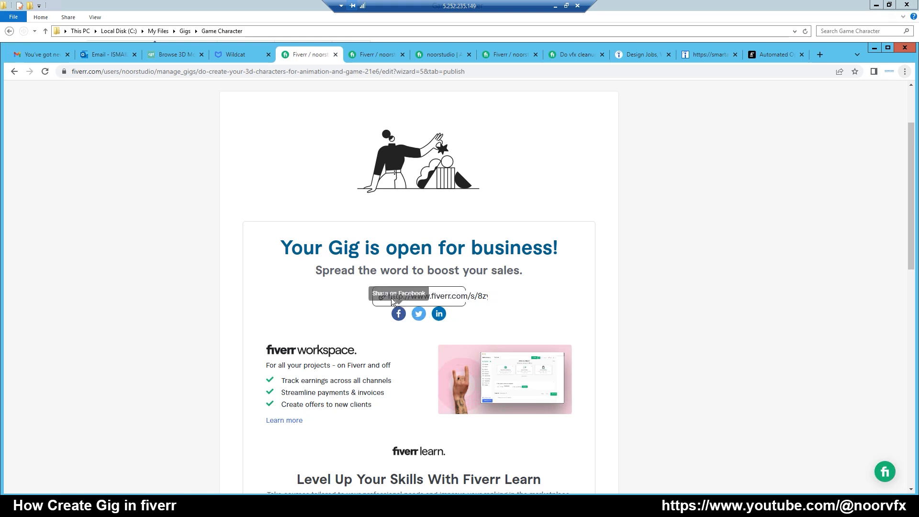
{"action": "left_click", "coordinate": [419, 314]}
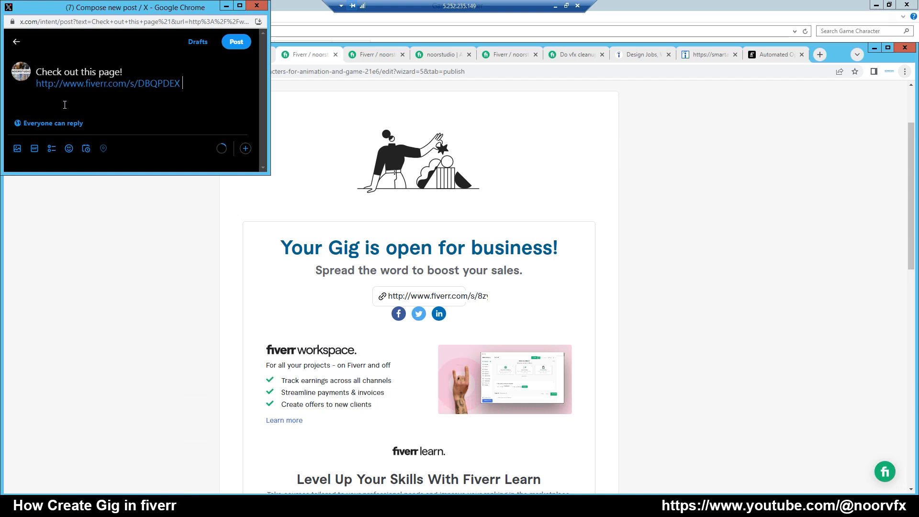
{"action": "left_click", "coordinate": [234, 43]}
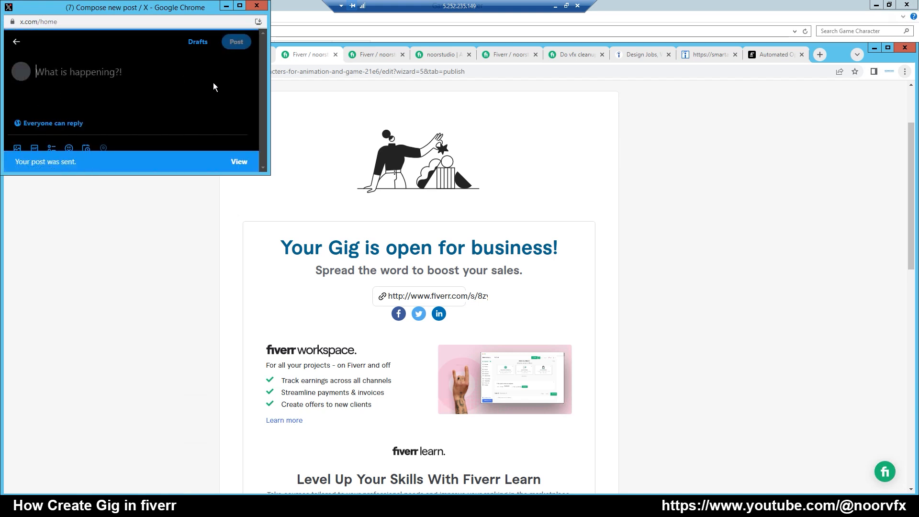
{"action": "left_click", "coordinate": [256, 7]}
Finish the publishing wizard below the Fiverr Learn courses and return to the list of active gigs.
{"action": "scroll", "coordinate": [526, 267], "scroll_direction": "down", "scroll_amount": 1}
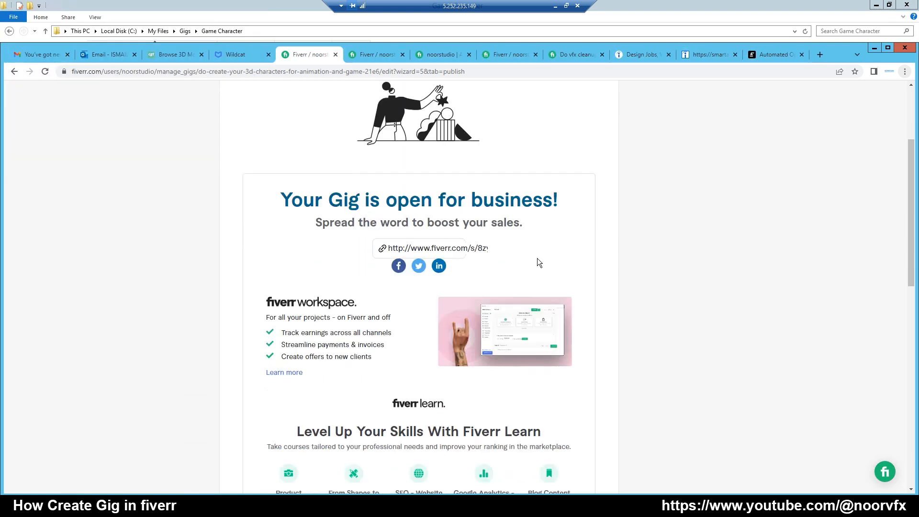
{"action": "scroll", "coordinate": [537, 263], "scroll_direction": "down", "scroll_amount": 2}
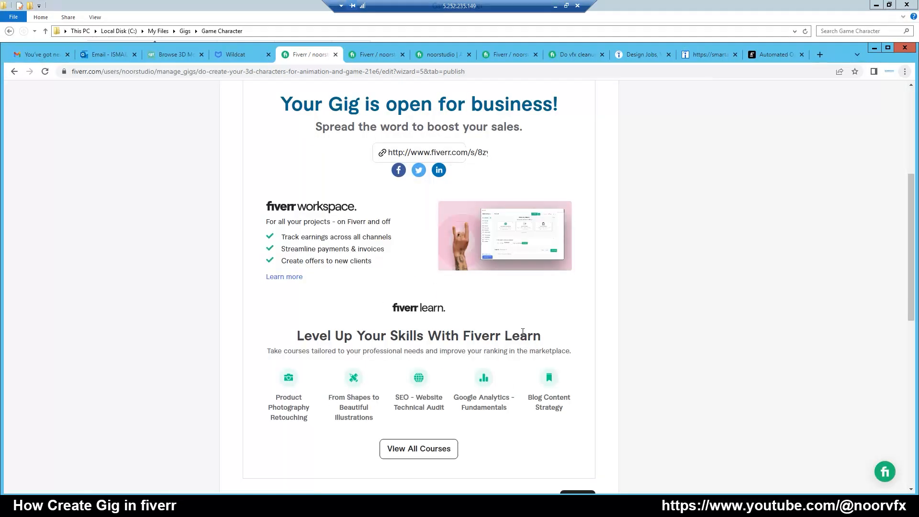
{"action": "scroll", "coordinate": [531, 310], "scroll_direction": "down", "scroll_amount": 1}
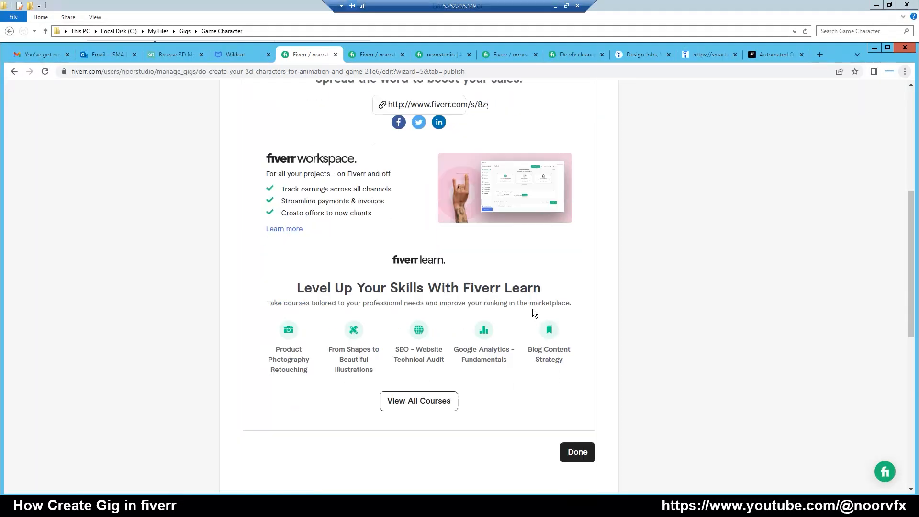
{"action": "left_click", "coordinate": [572, 454]}
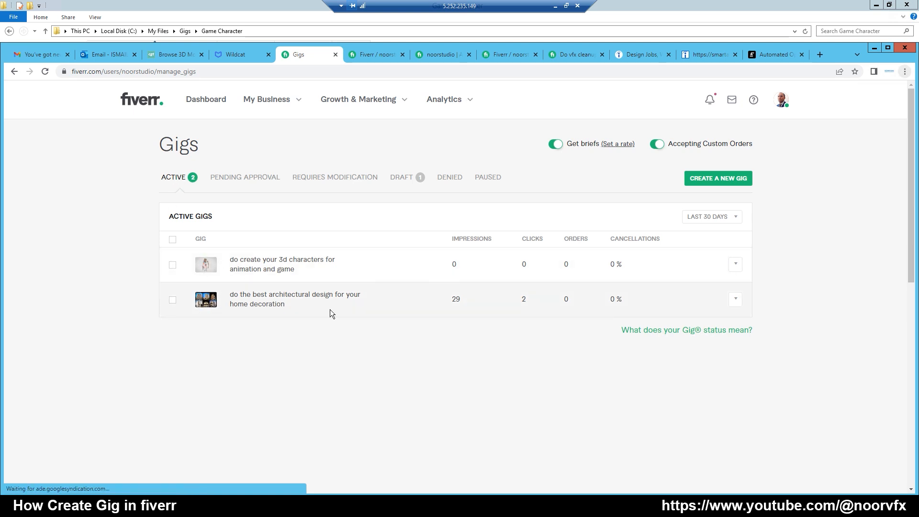
Open the 3D characters gig from the seller profile and view its public page.
{"action": "left_click", "coordinate": [782, 100]}
{"action": "left_click", "coordinate": [668, 201]}
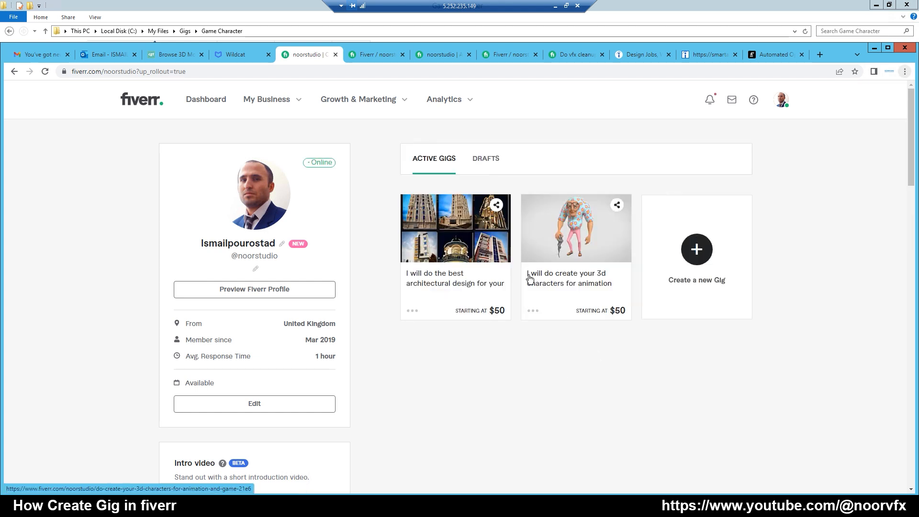
{"action": "left_click", "coordinate": [576, 245]}
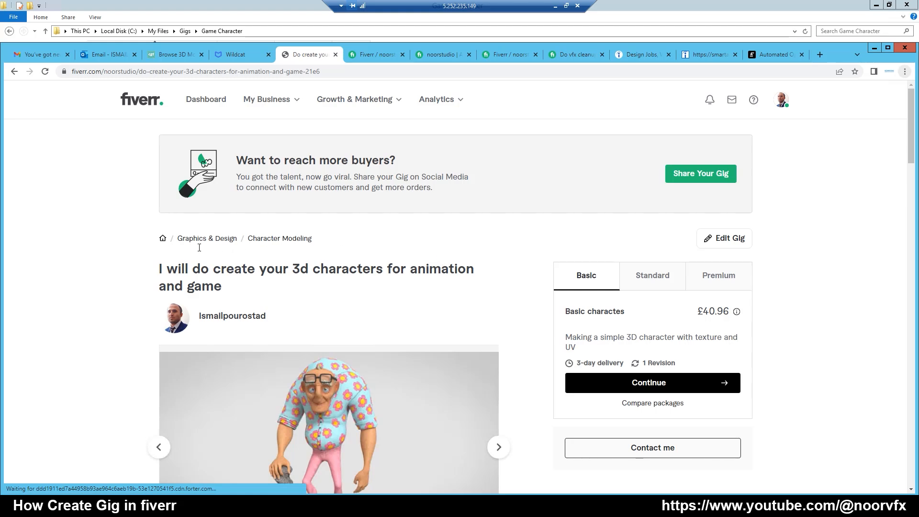
{"action": "scroll", "coordinate": [198, 243], "scroll_direction": "down", "scroll_amount": 2}
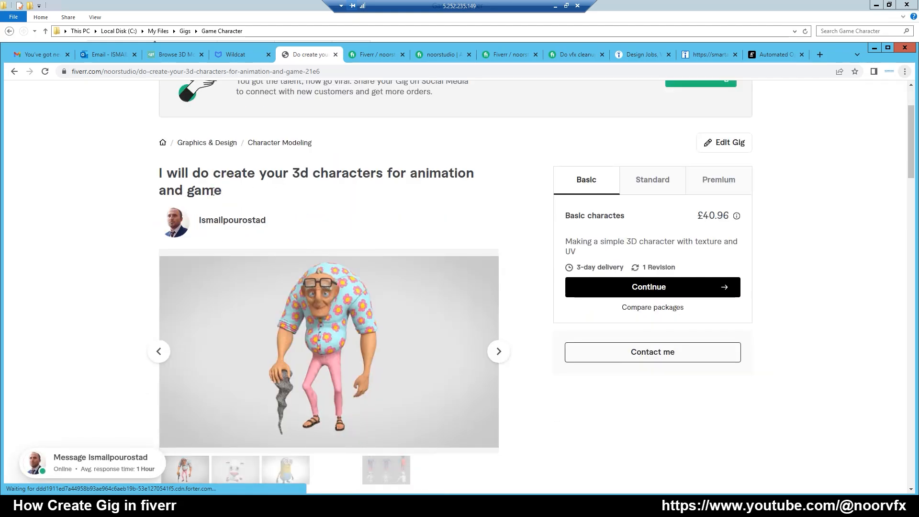